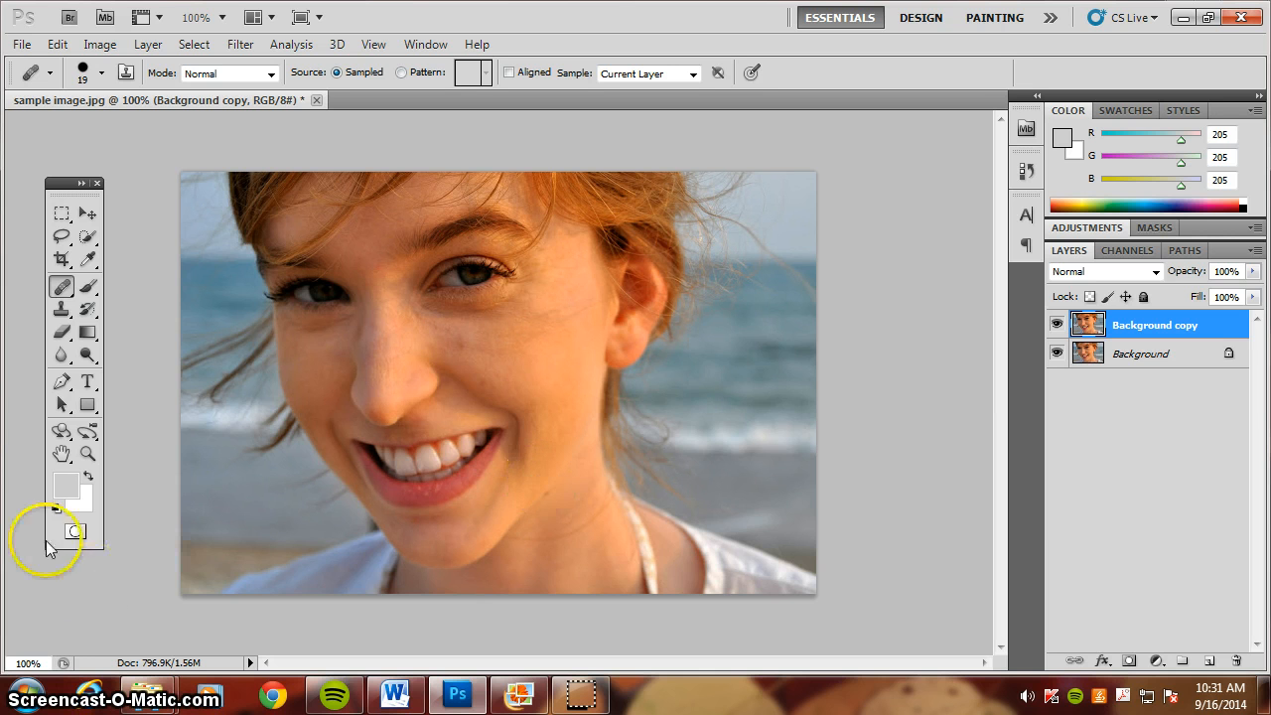
Reset the foreground and background colors to black and white, and add a layer mask to the Background copy layer
click(55, 507)
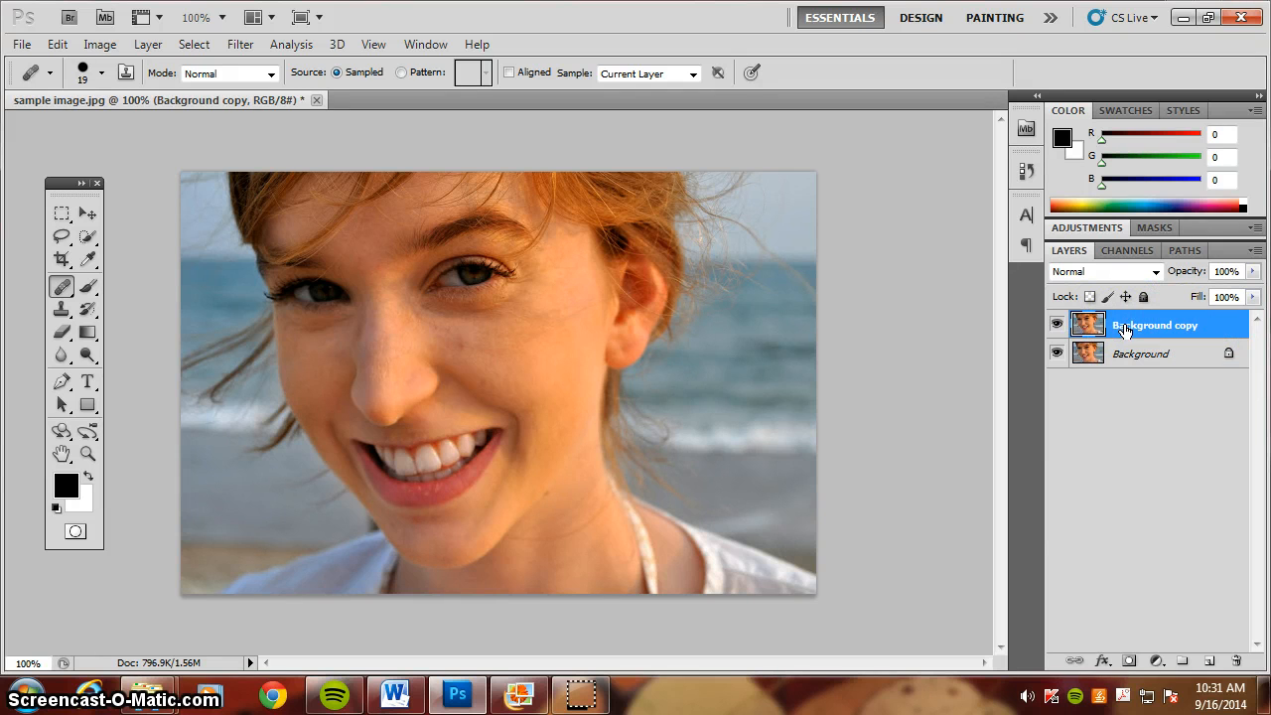
click(1132, 663)
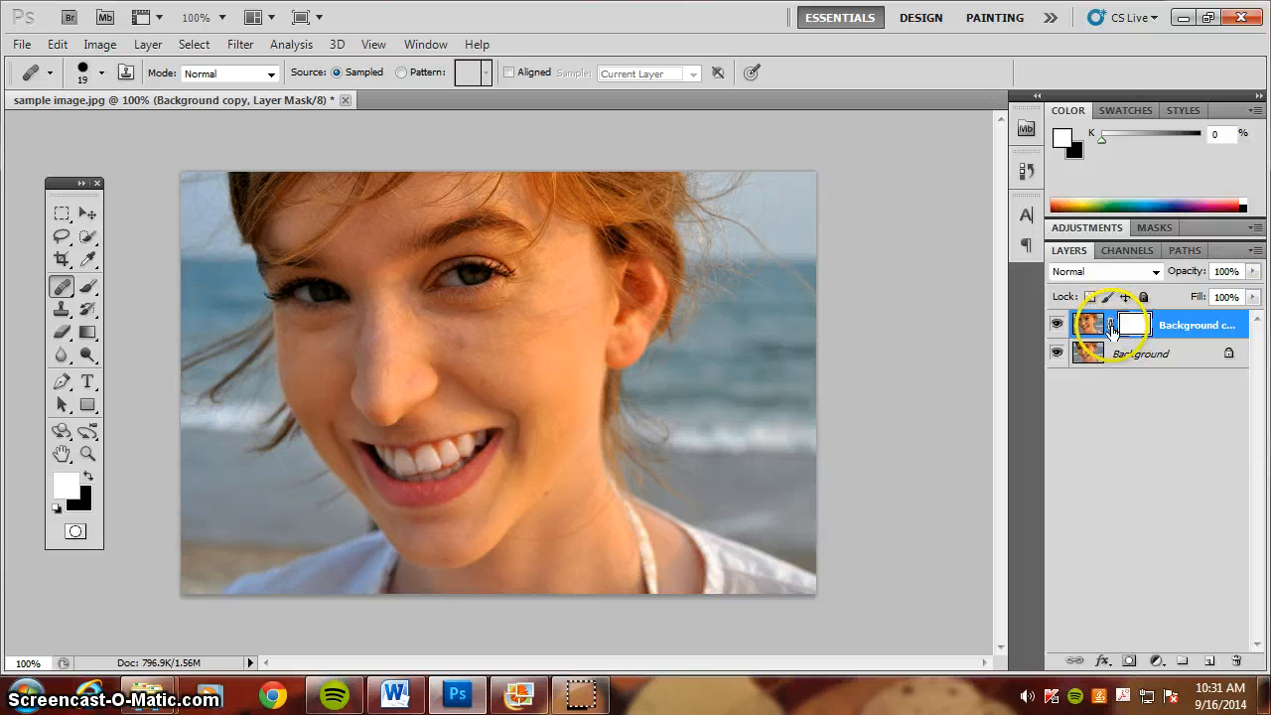
Apply a Gaussian Blur with a 3.9-pixel radius to the image content of the Background copy layer
click(1091, 325)
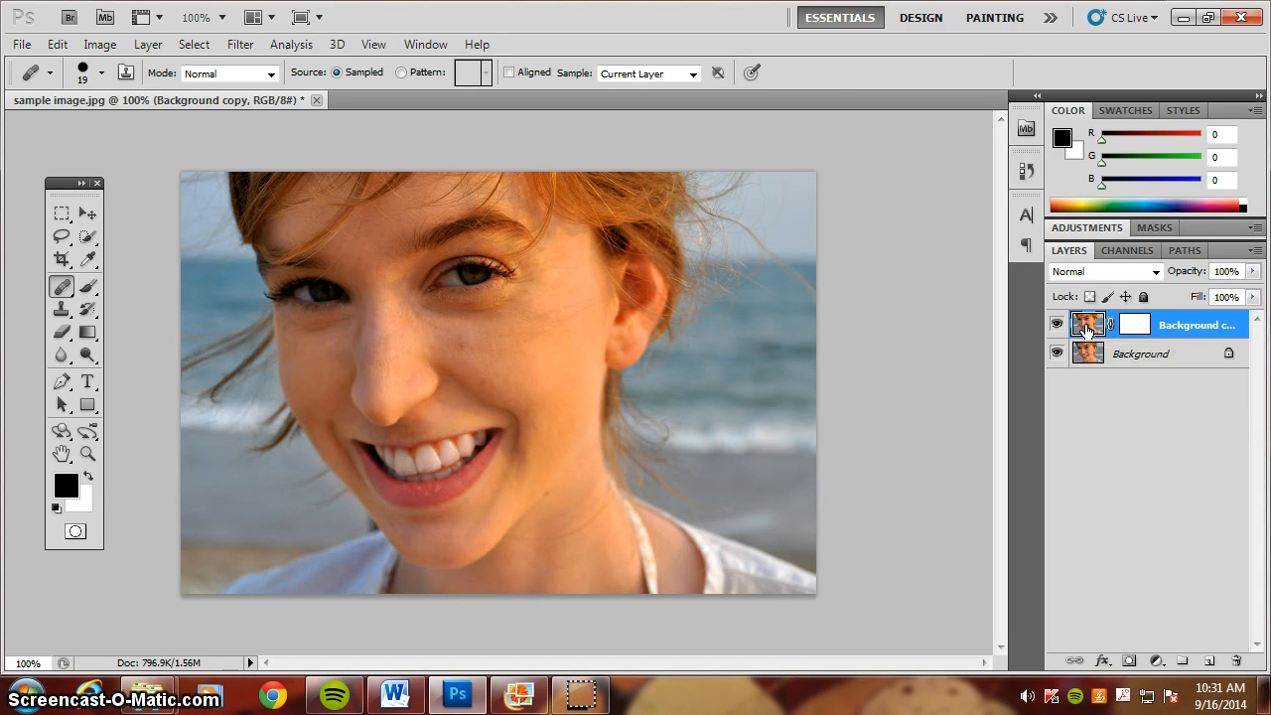
click(240, 45)
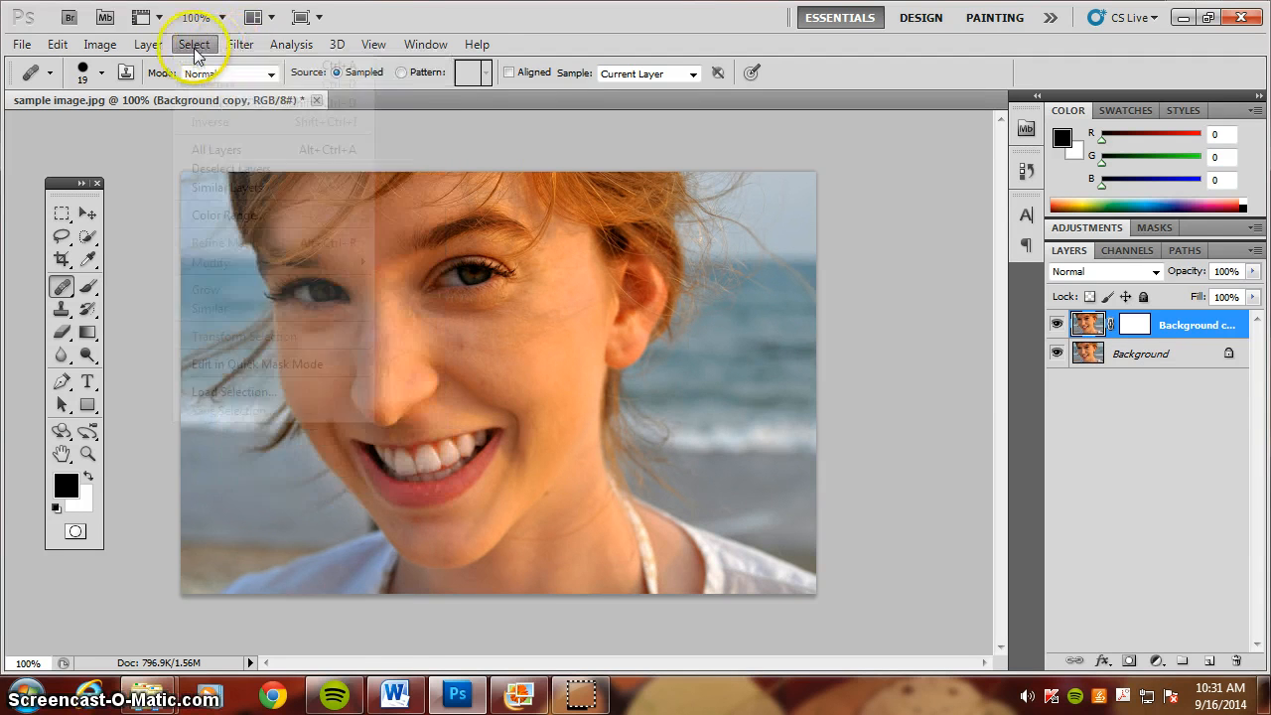
mouse_move(114, 50)
mouse_move(129, 94)
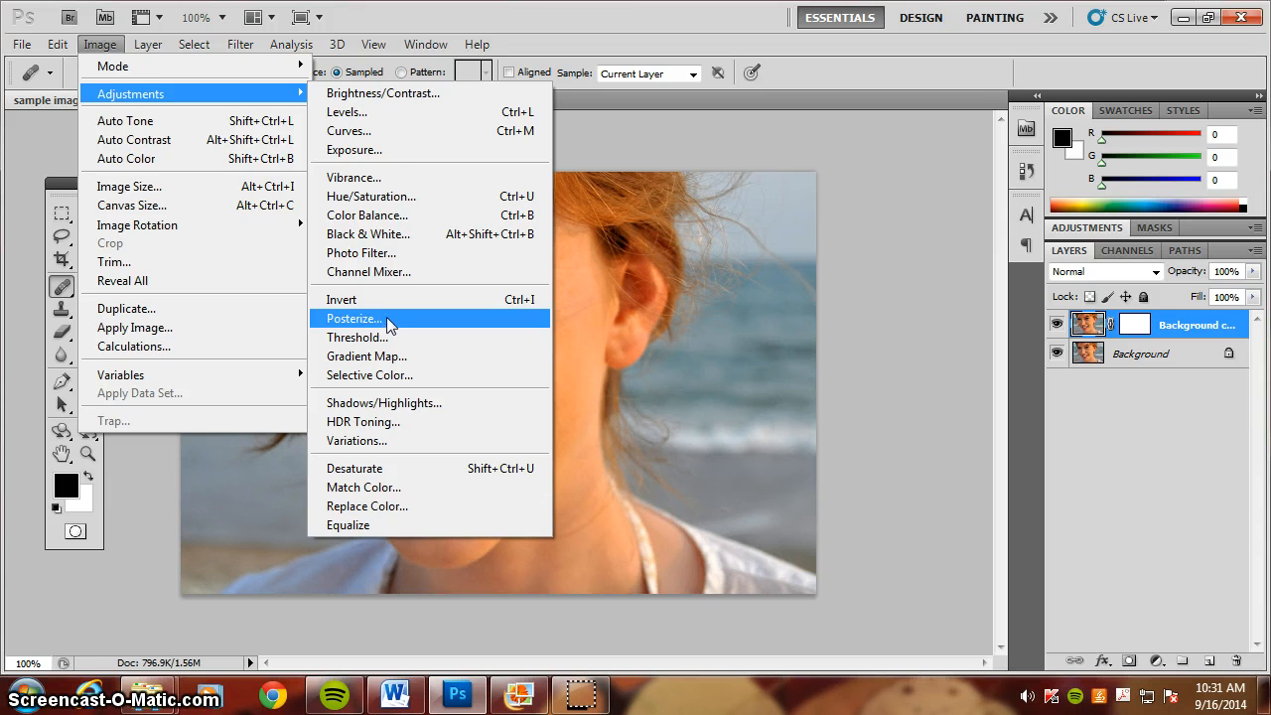
mouse_move(250, 45)
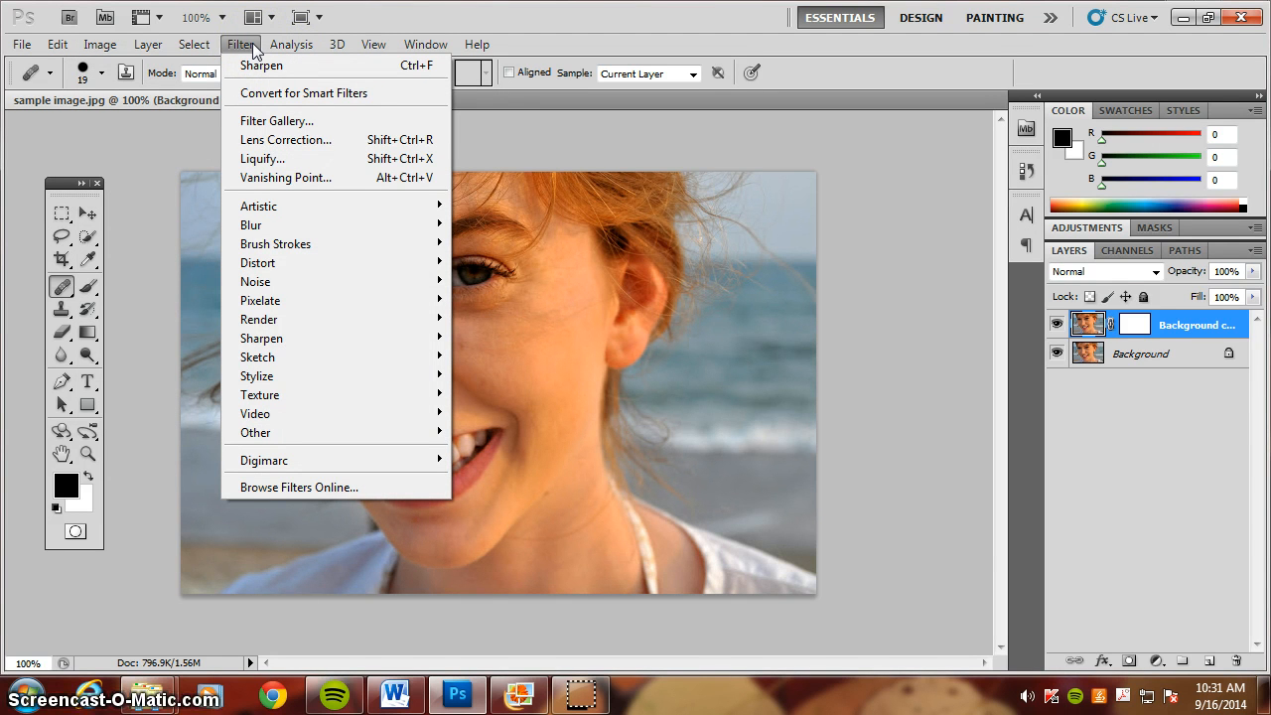
mouse_move(268, 230)
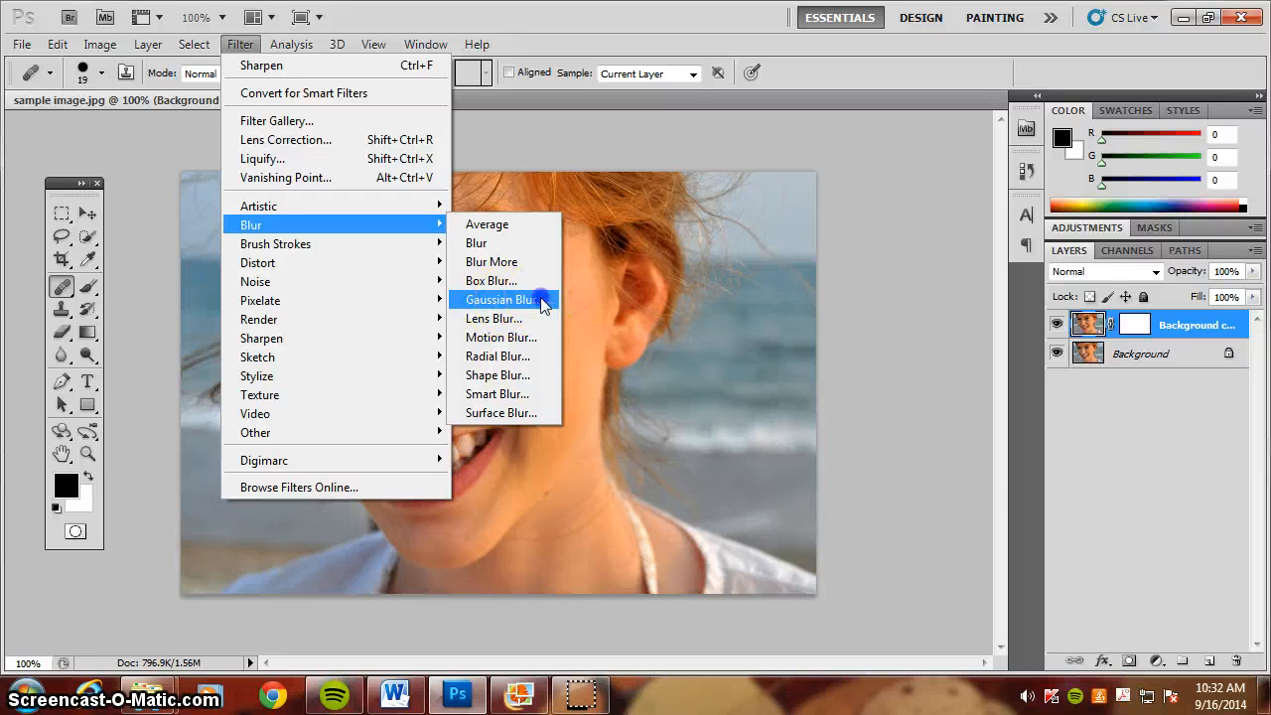
click(541, 298)
drag(533, 122, 811, 162)
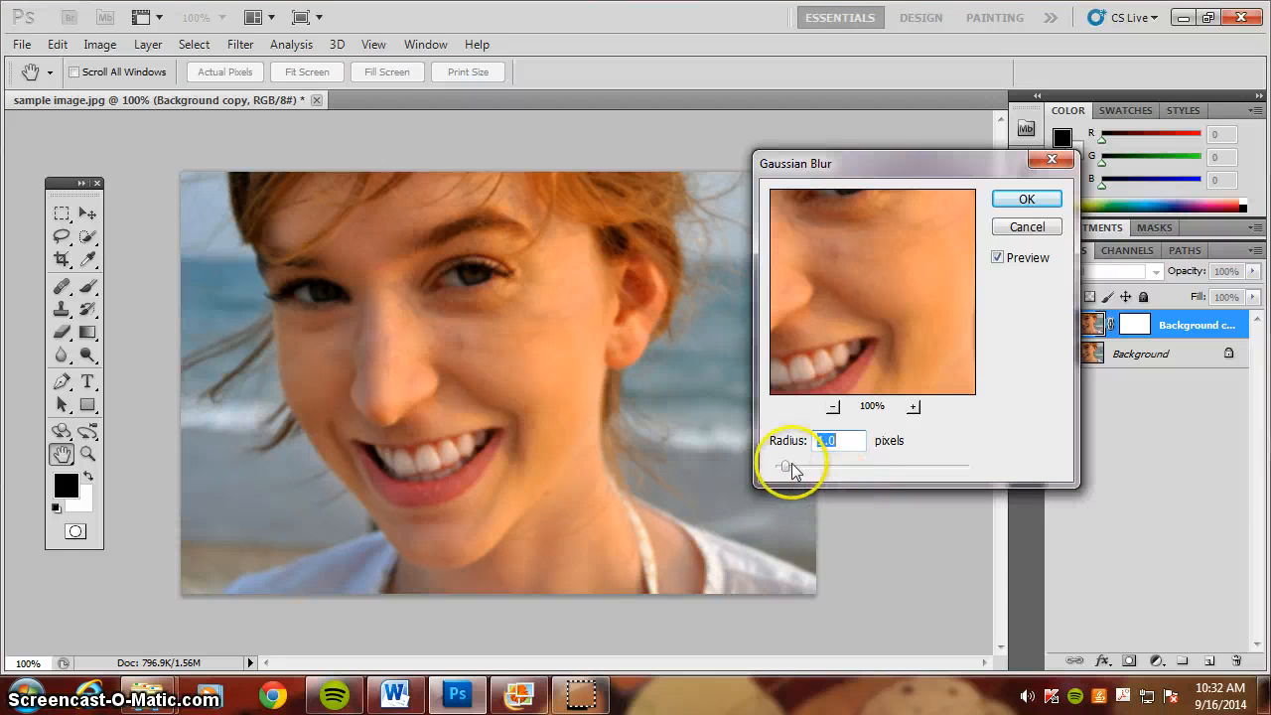
click(786, 466)
drag(785, 466, 814, 462)
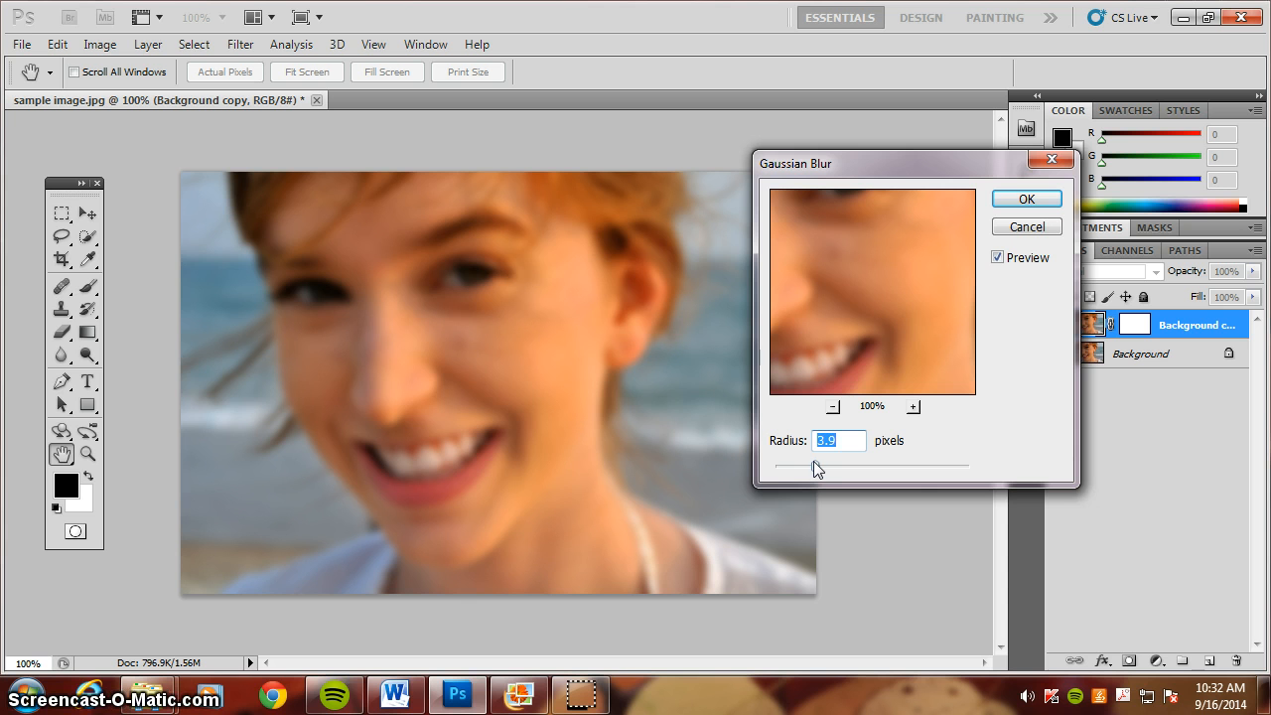
drag(814, 464, 817, 465)
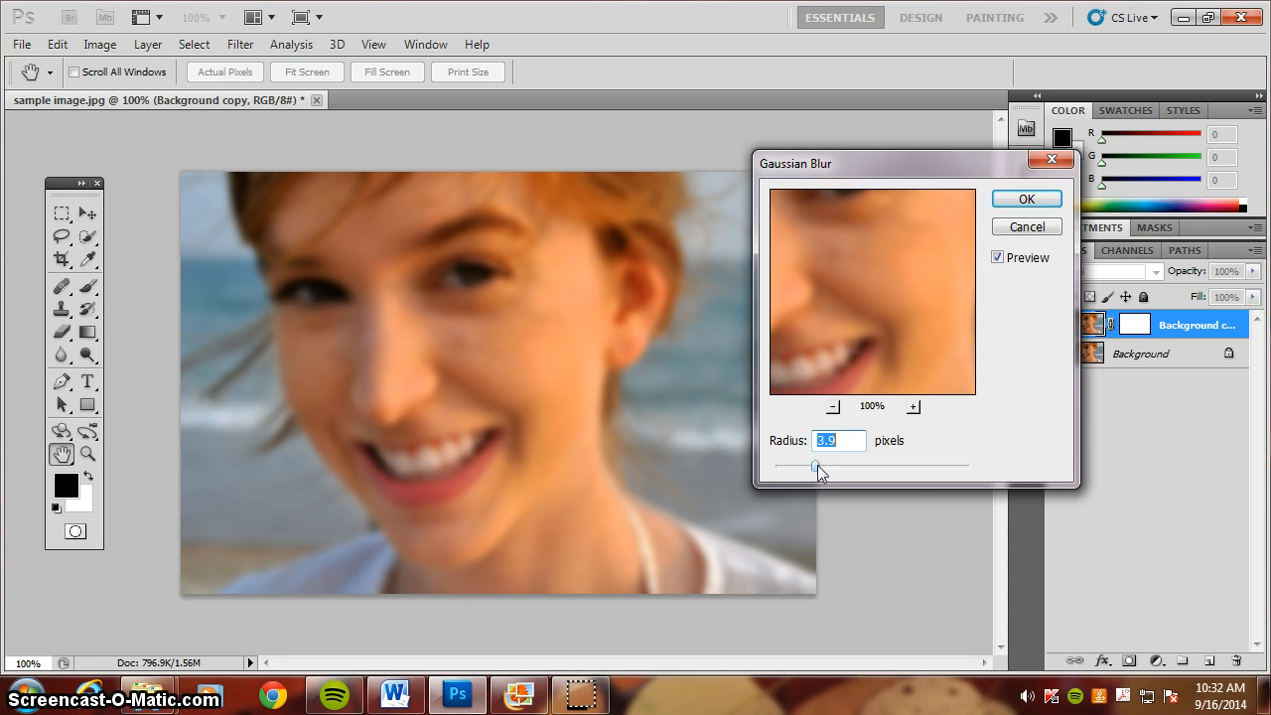
click(1028, 201)
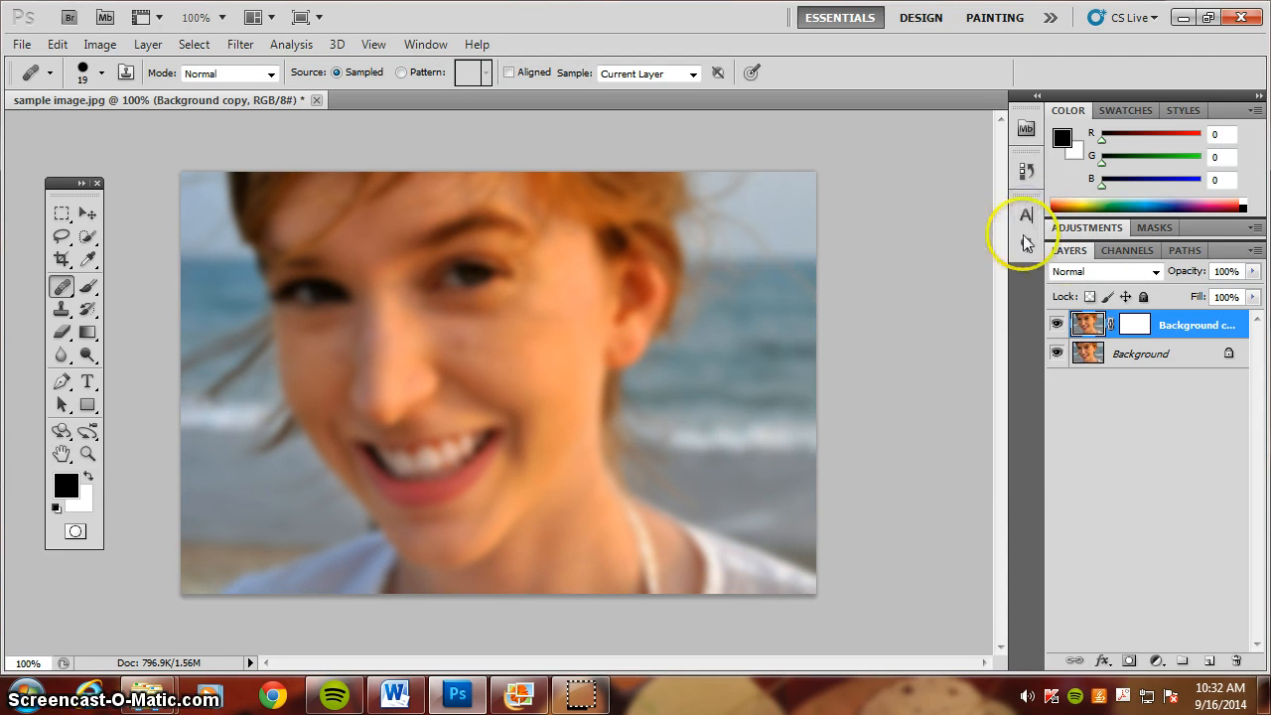
Target the Background copy's layer mask and ready the Brush tool with black as the foreground color
click(1135, 326)
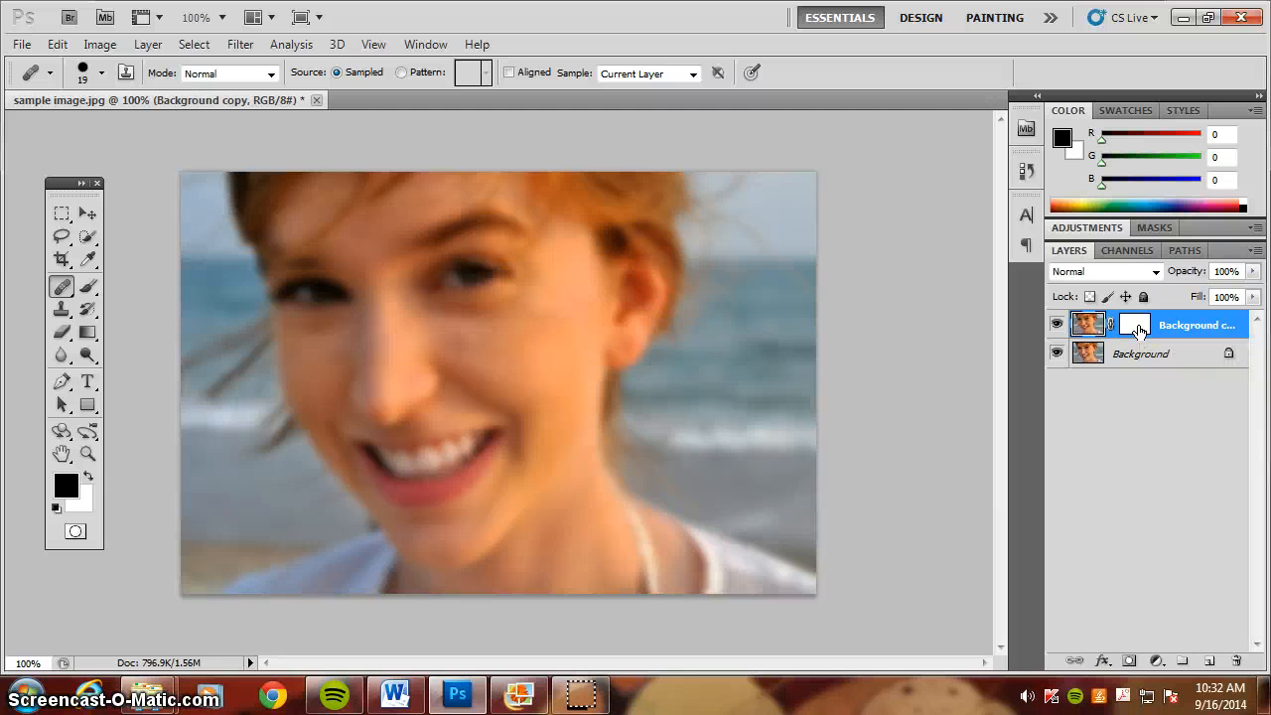
click(1137, 327)
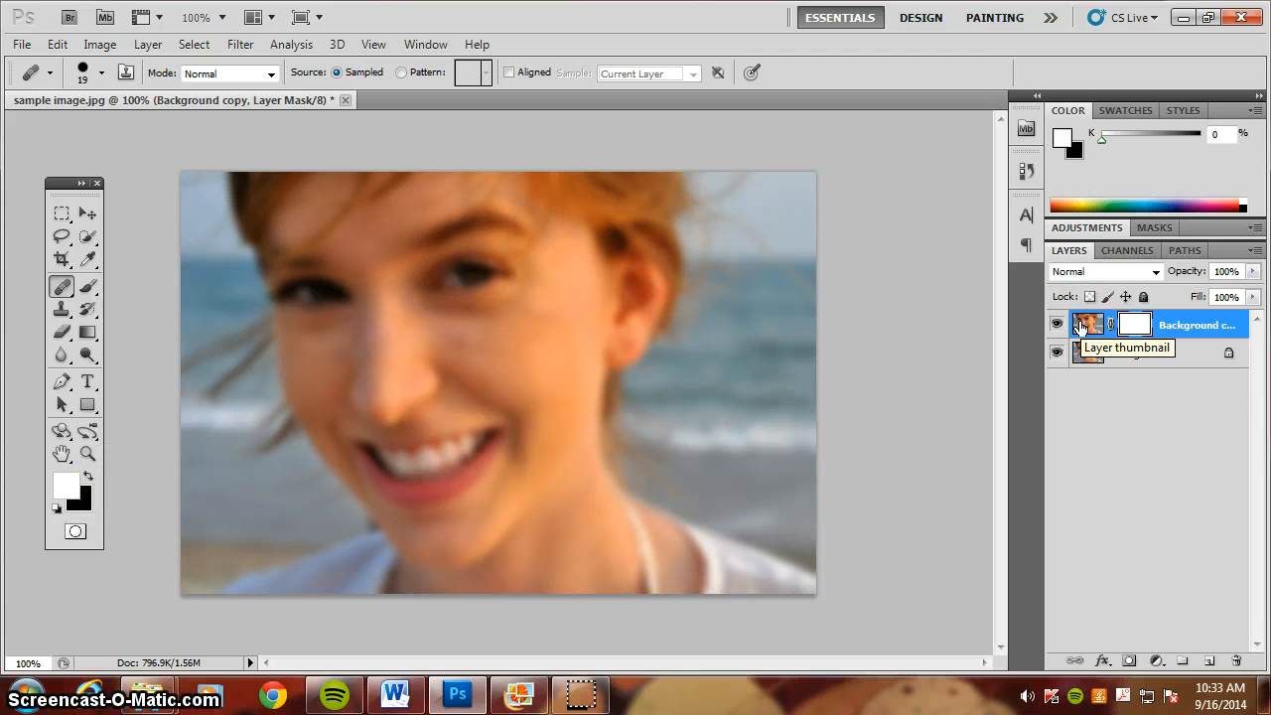
click(89, 479)
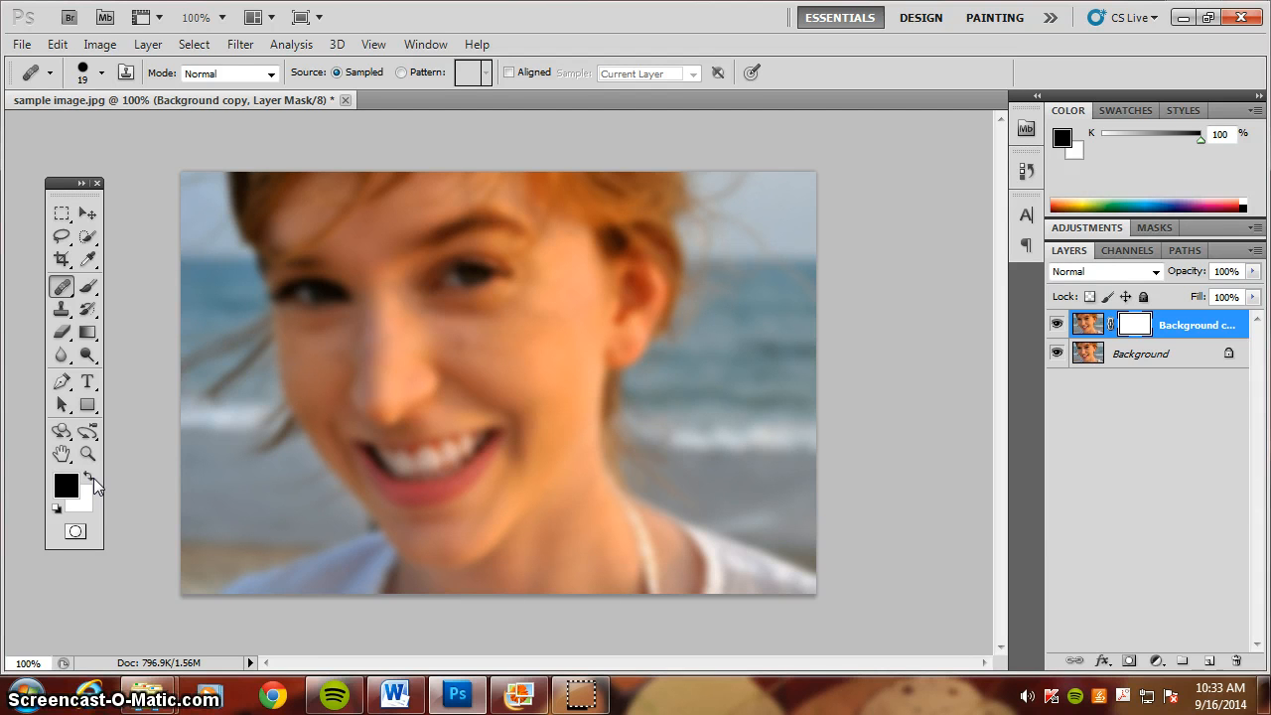
click(90, 430)
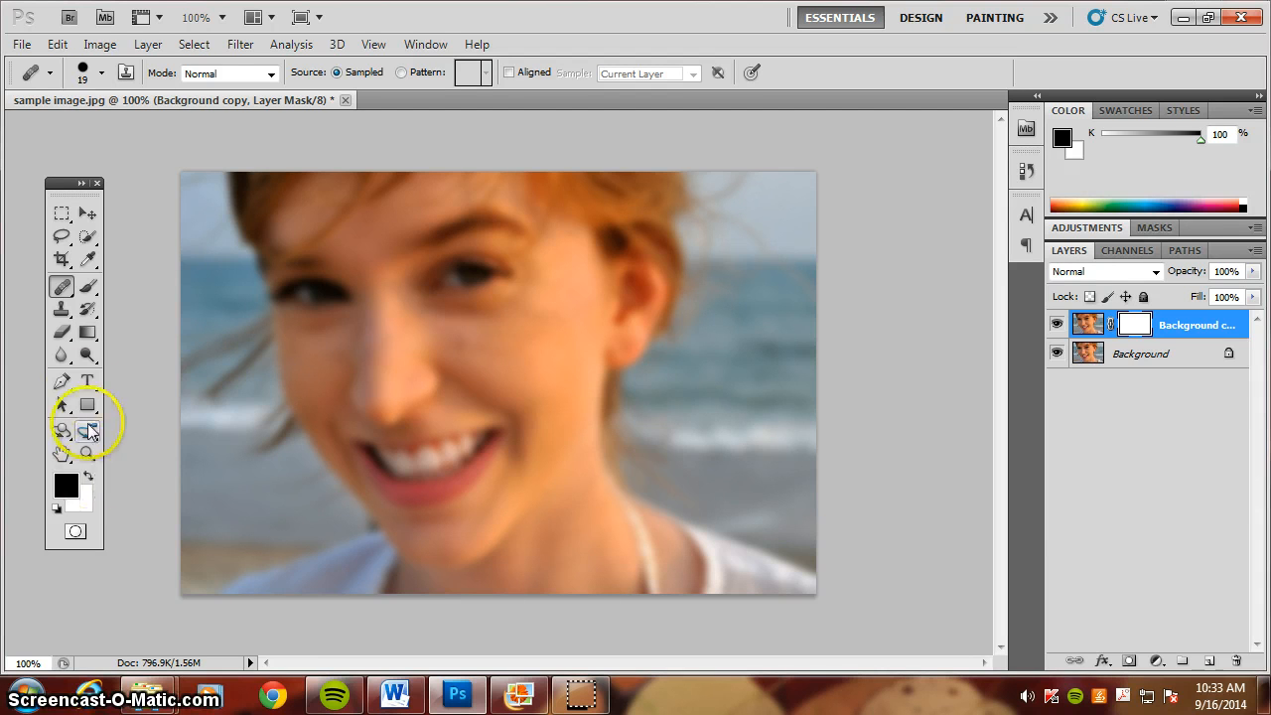
click(66, 290)
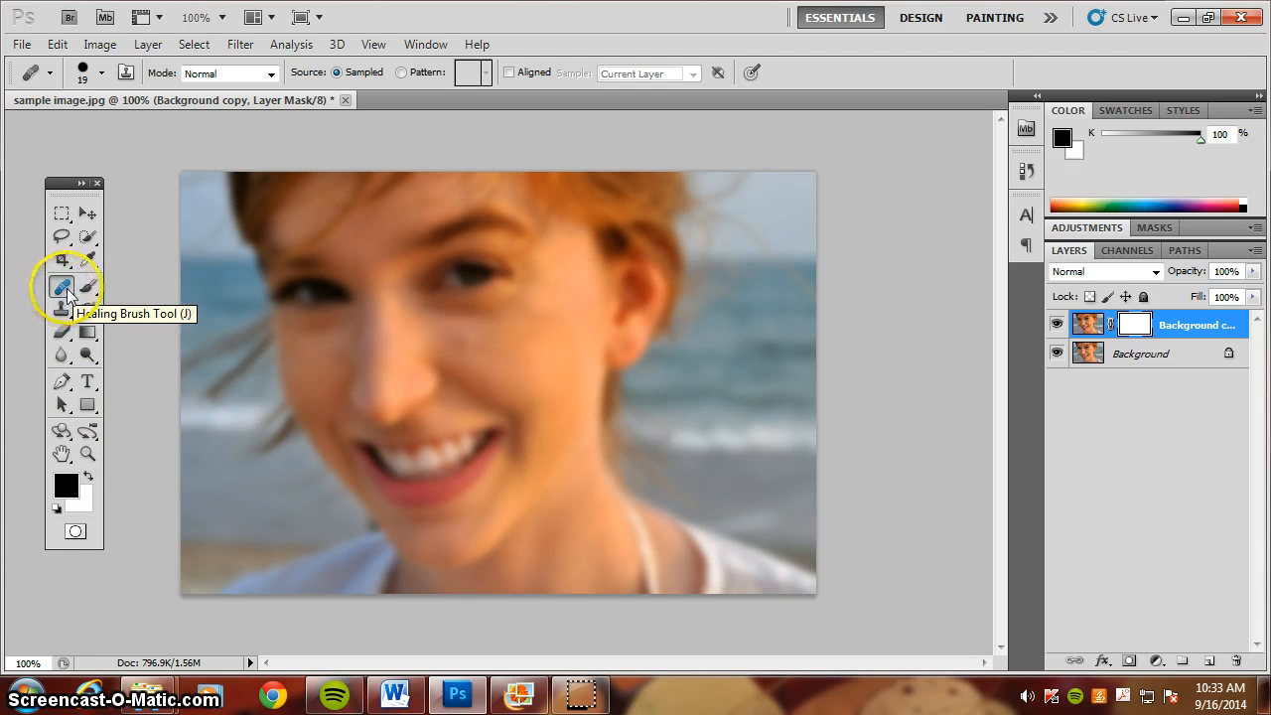
right_click(88, 290)
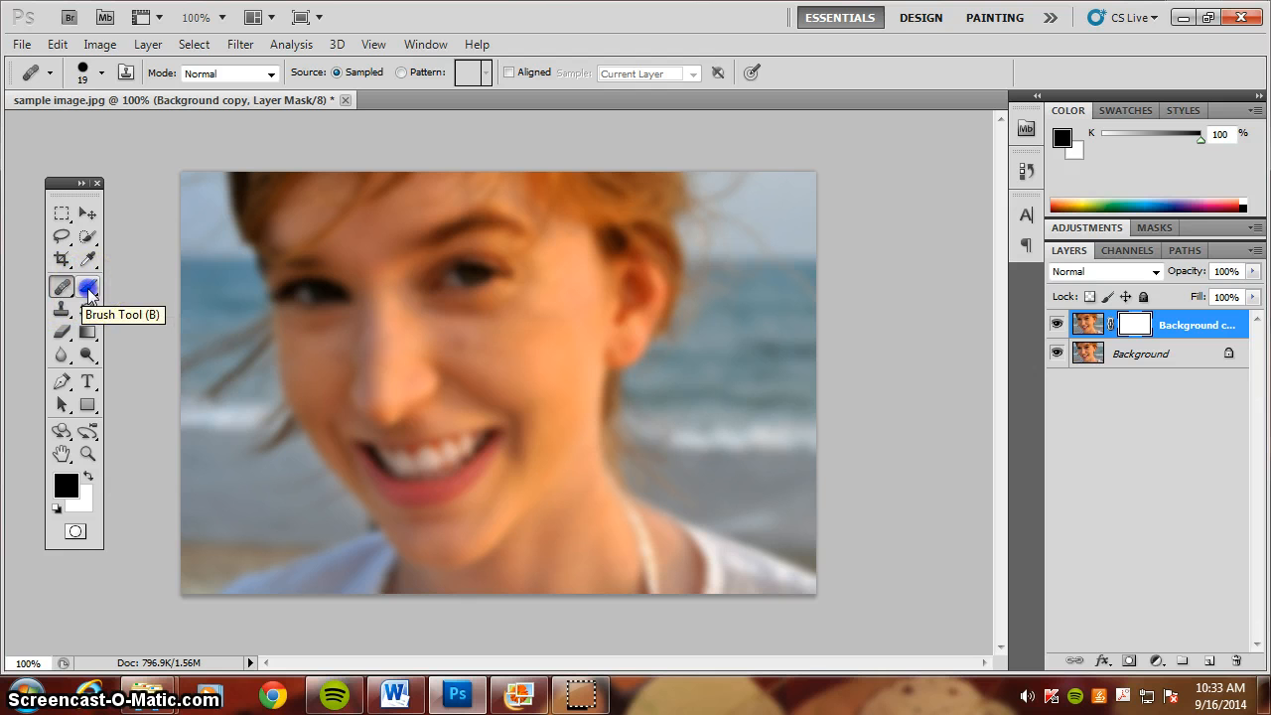
right_click(88, 289)
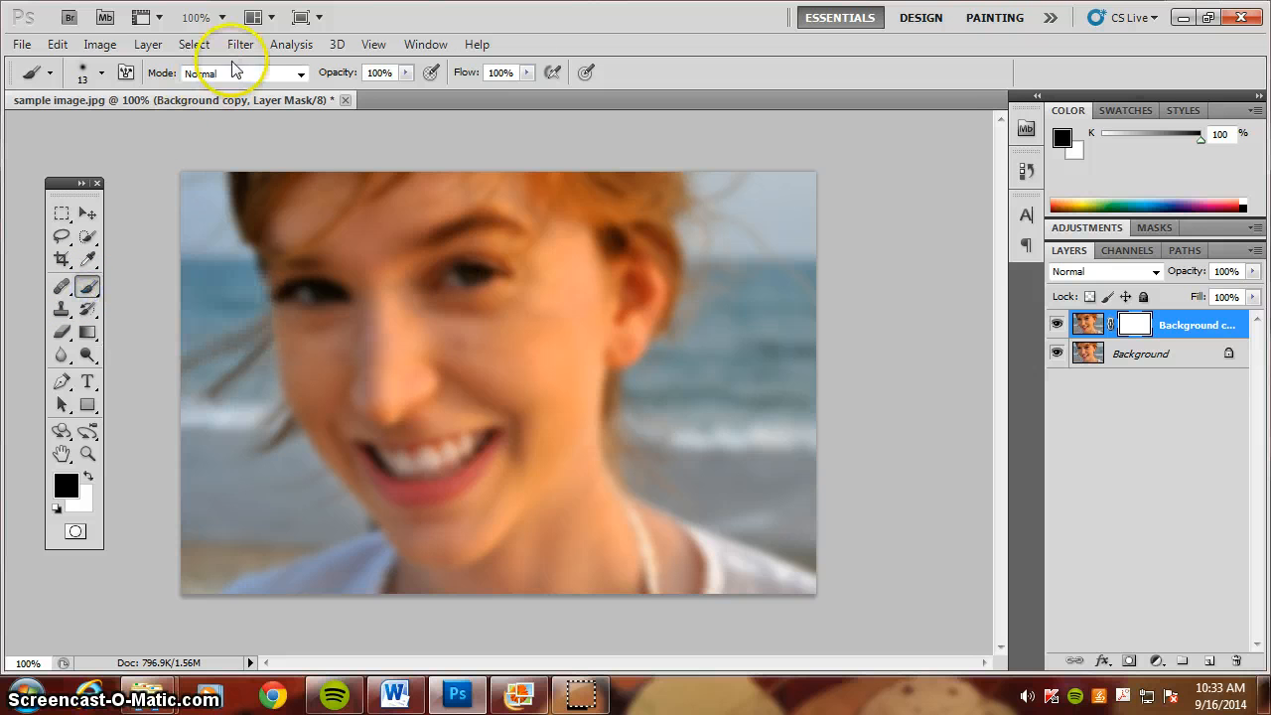
Raise the brush's hardness and enlarge it to 60 px
click(99, 73)
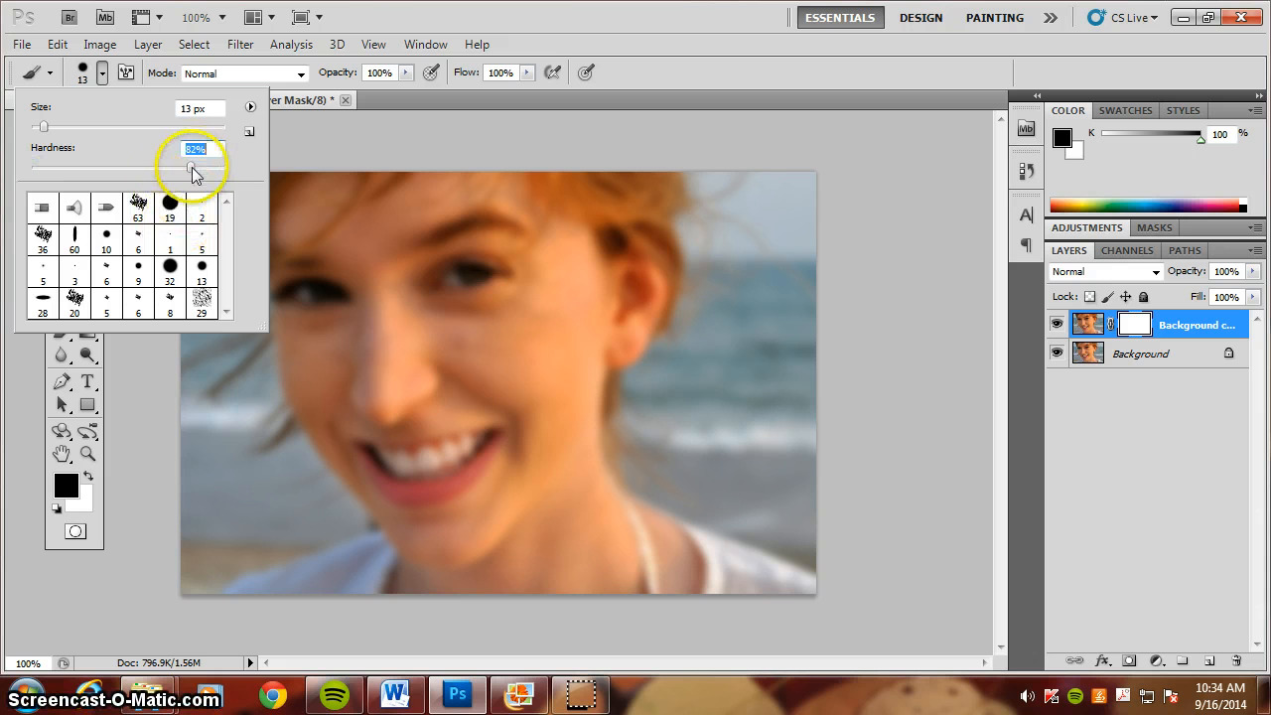
drag(190, 170, 225, 171)
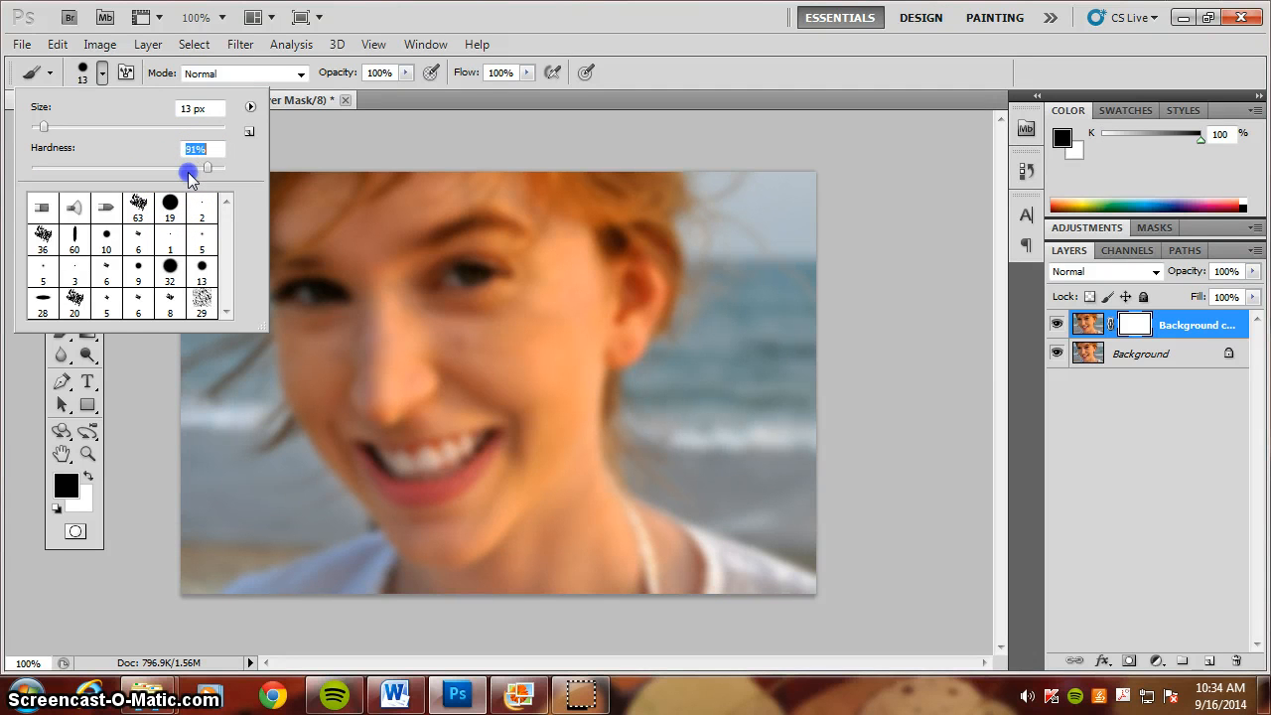
click(312, 145)
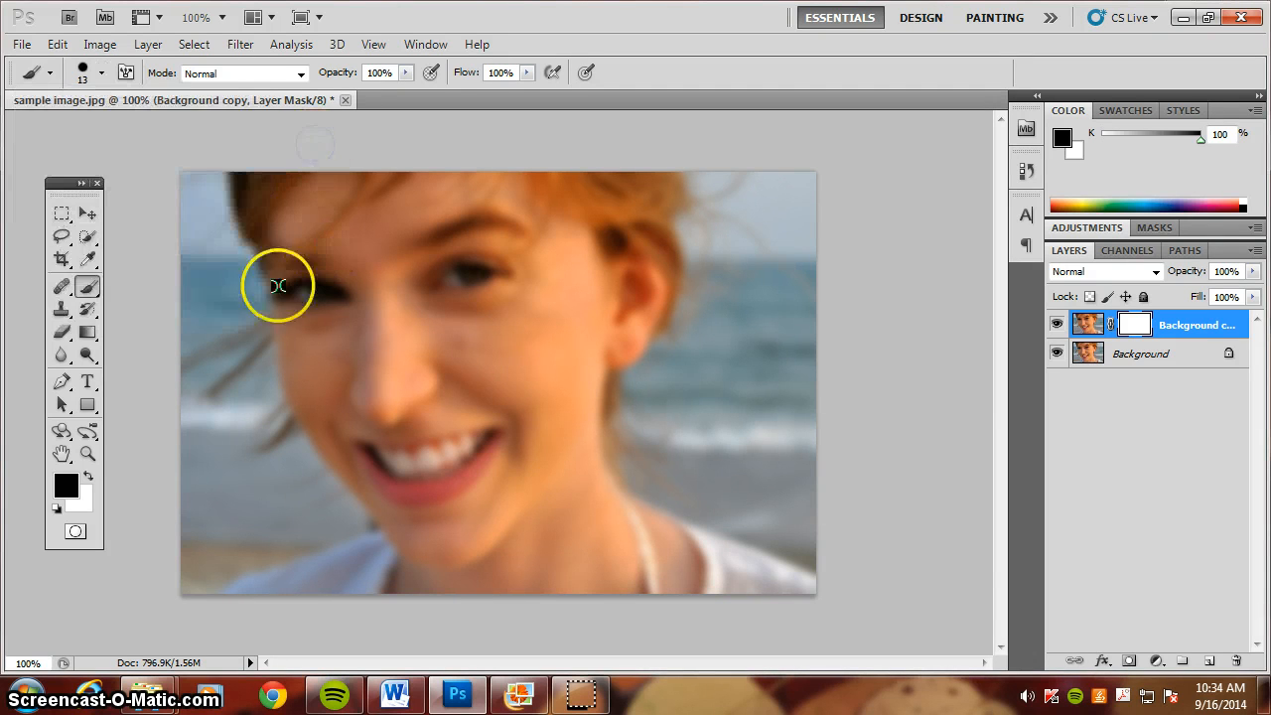
key(bracketright)
key(bracketright)
key(bracketright)
key(bracketright)
key(bracketright)
key(bracketright)
key(bracketright)
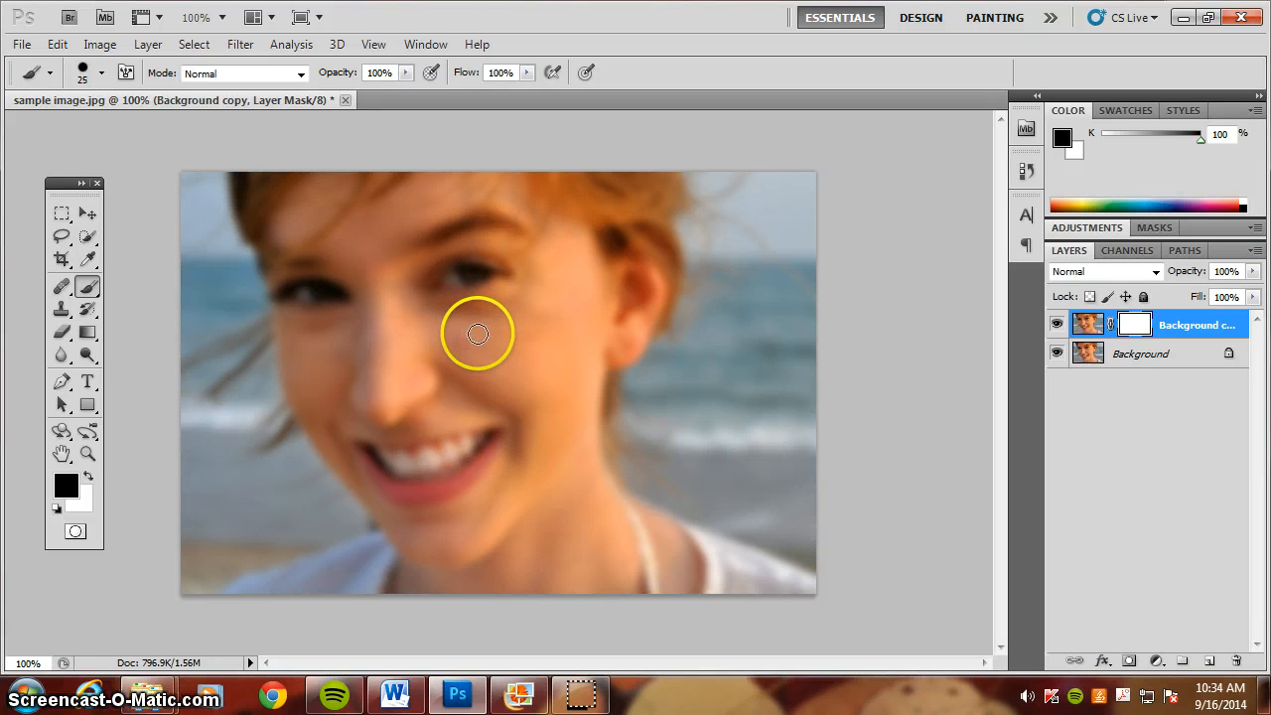
key(bracketright)
key(bracketright)
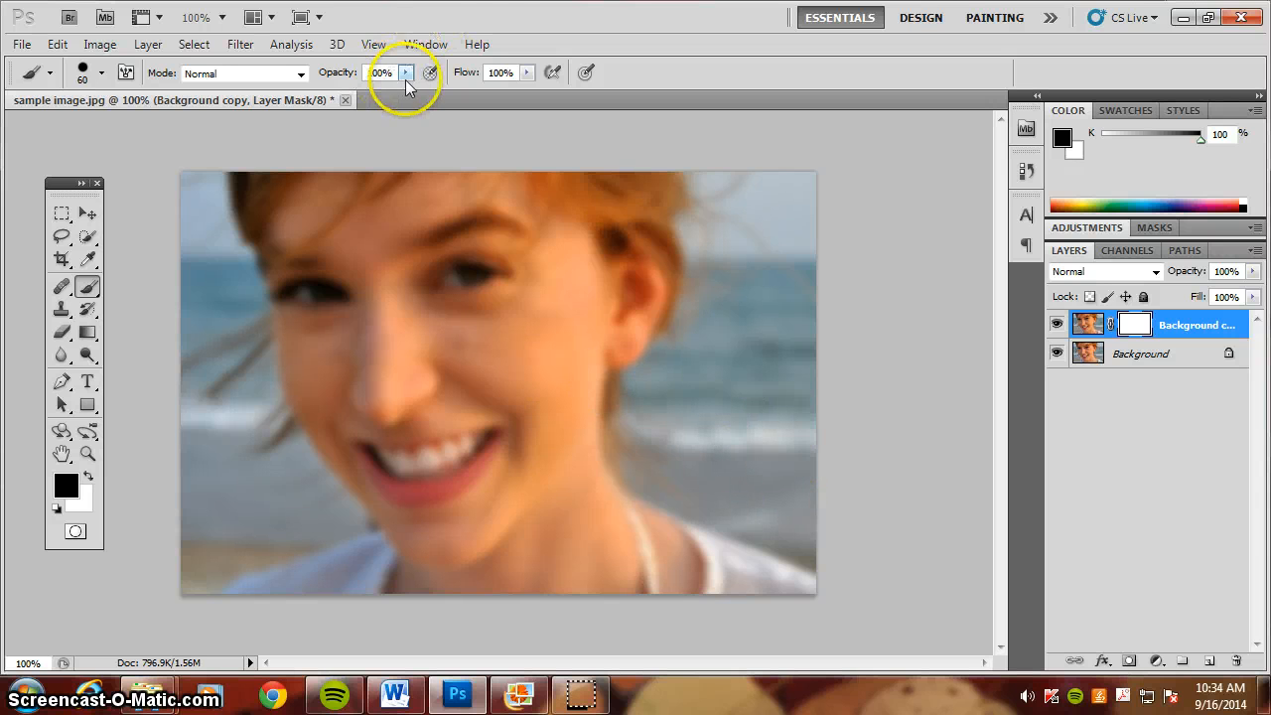
Try lowering the brush opacity to 46%, and restore it to 100%
click(406, 78)
click(409, 89)
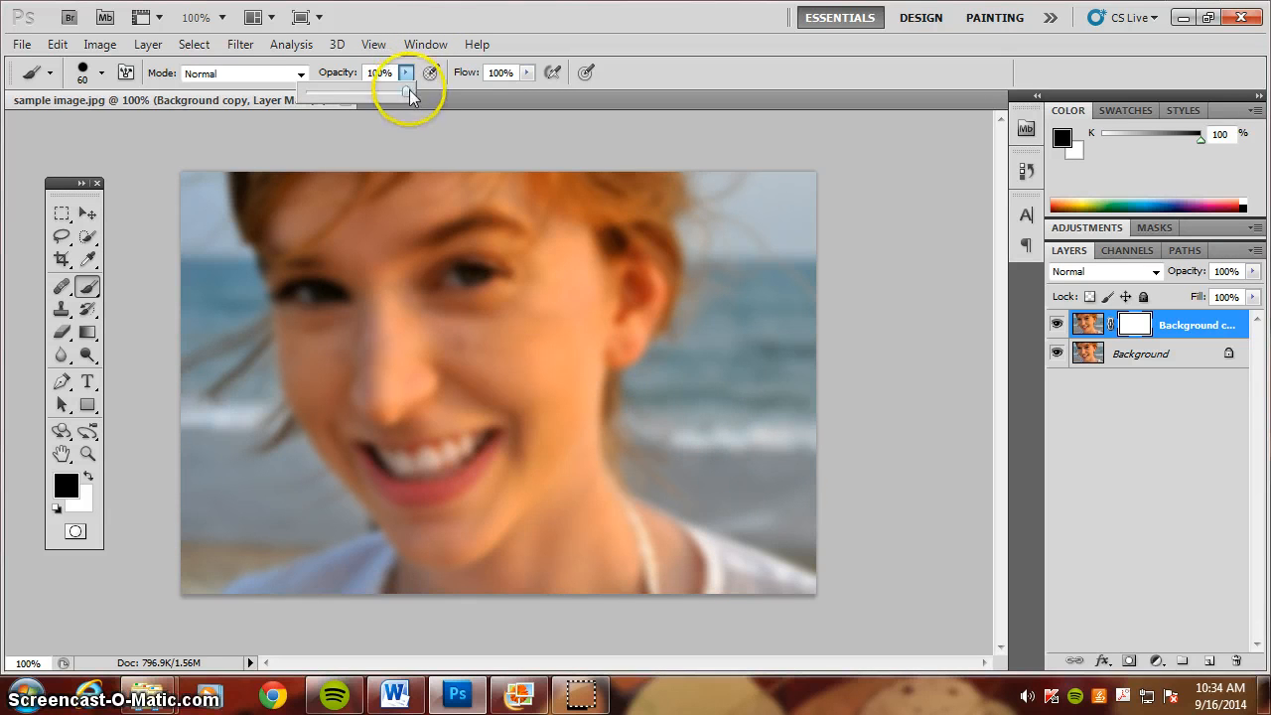
drag(406, 92, 349, 99)
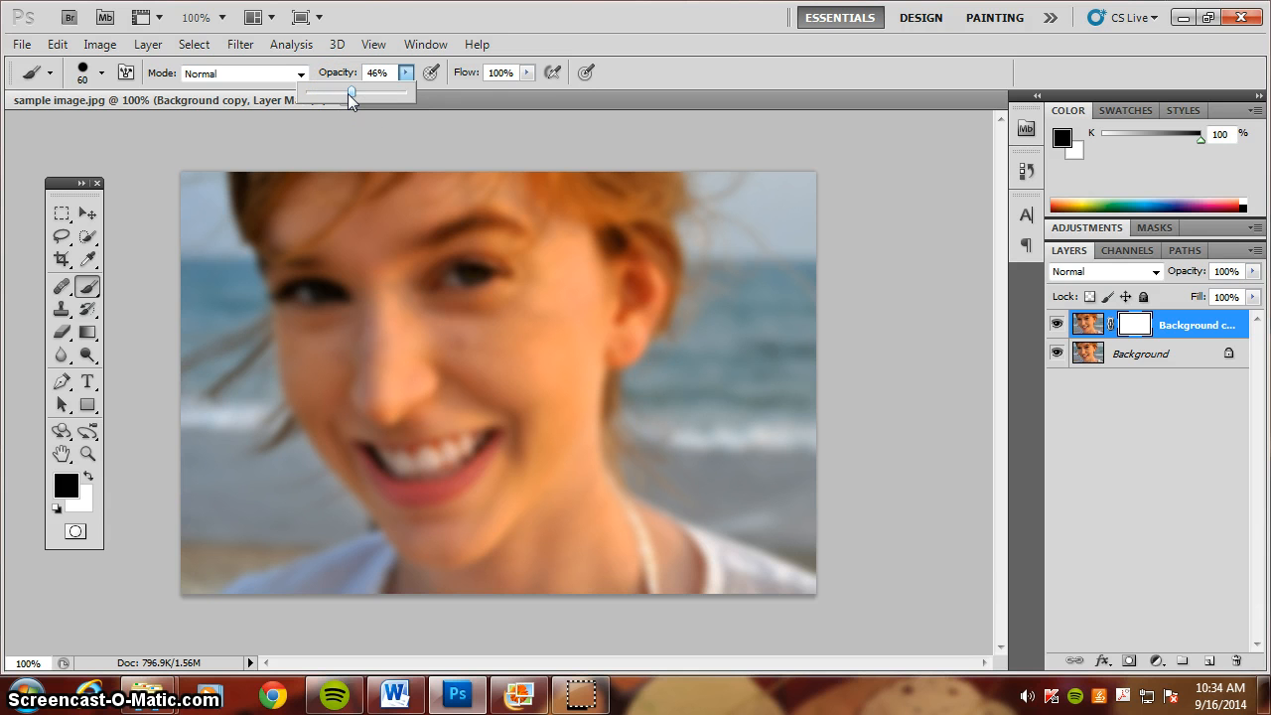
drag(350, 93, 407, 93)
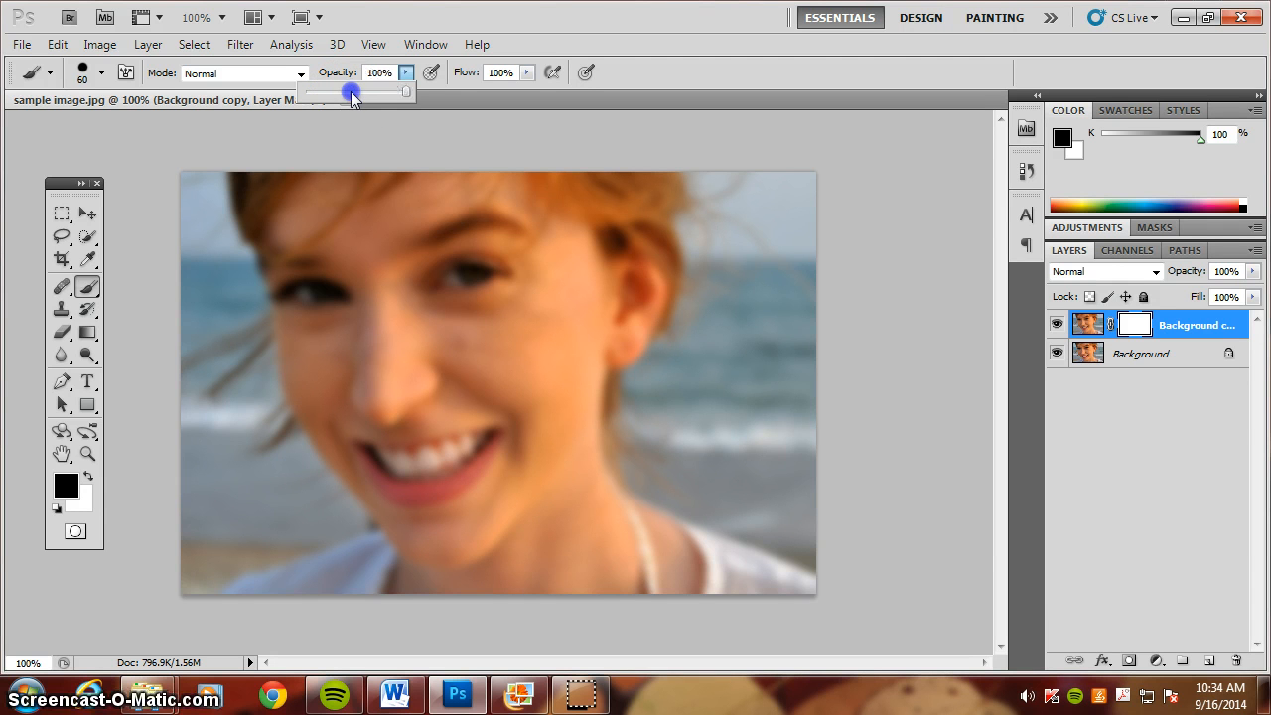
Shrink the brush to 10 px and paint black on the mask over the right-hand eye and its lashes to reveal them sharply
key(ctrl+plus)
key(bracketleft)
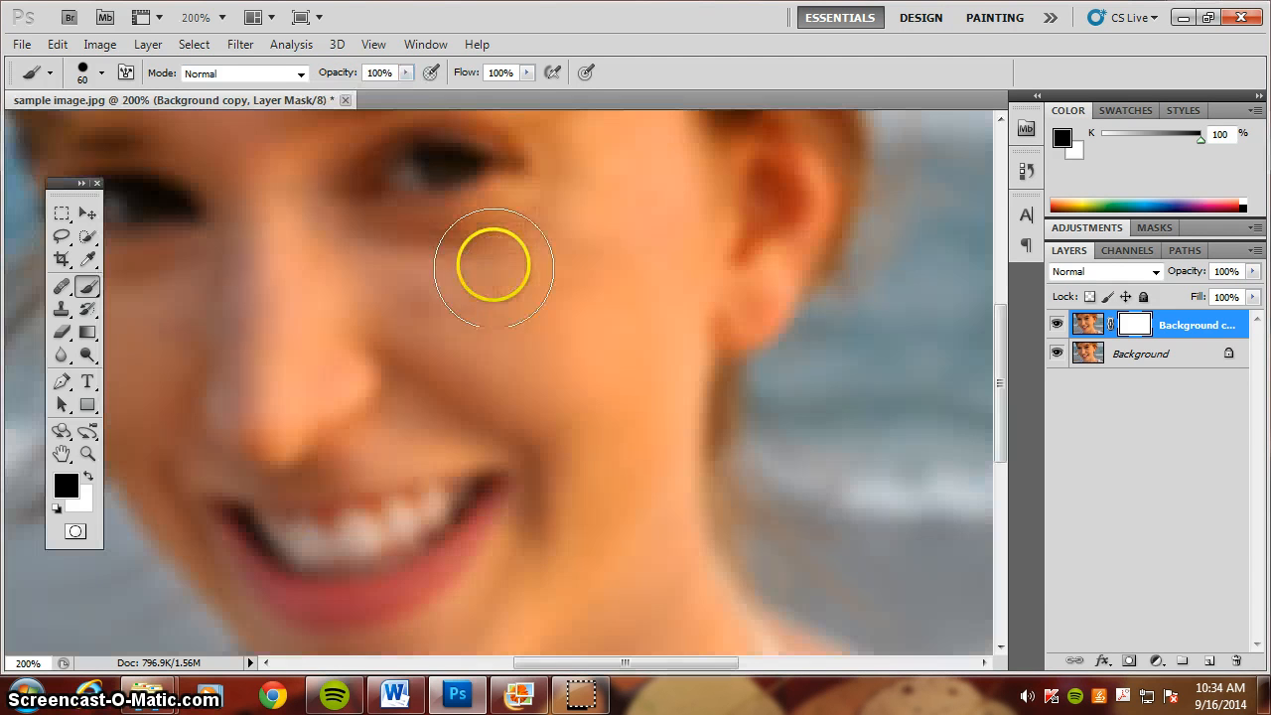
scroll(446, 288, up, 2)
key(bracketleft)
key(bracketleft)
key(bracketleft)
key(bracketleft)
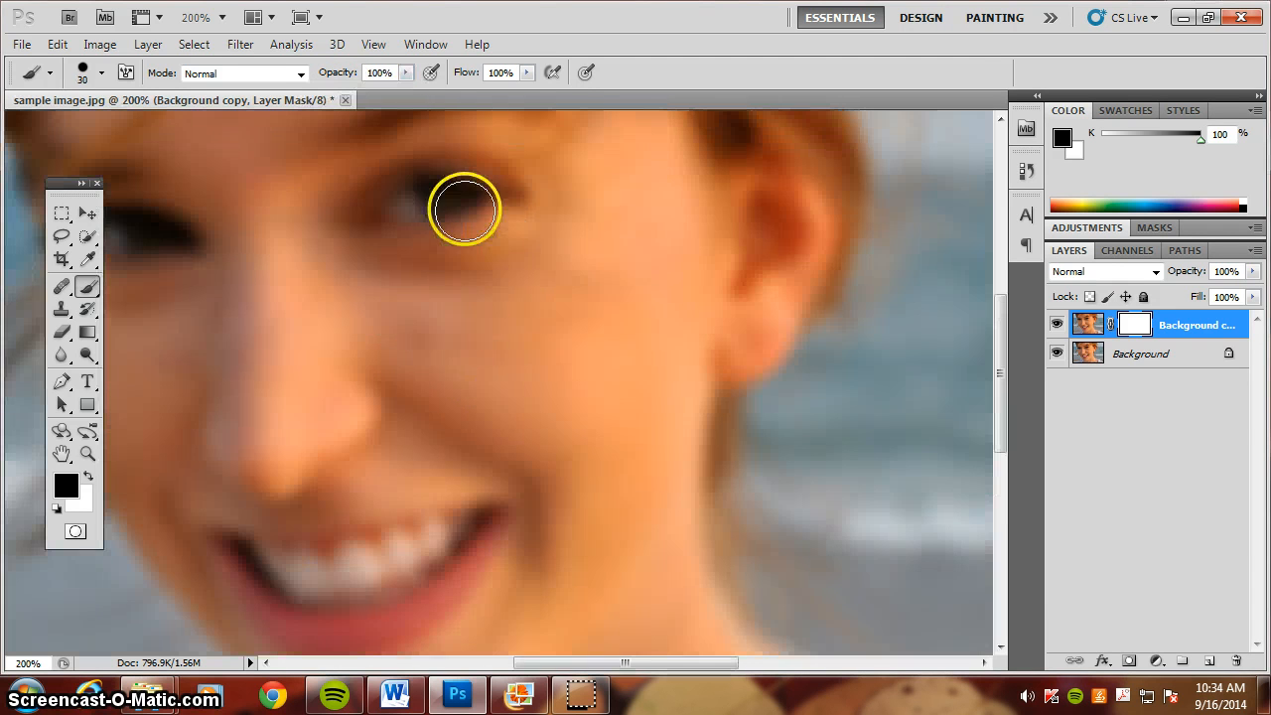
mouse_move(442, 191)
mouse_down()
mouse_move(473, 198)
mouse_move(445, 209)
mouse_move(428, 199)
mouse_move(484, 207)
mouse_move(470, 195)
mouse_move(435, 213)
mouse_up()
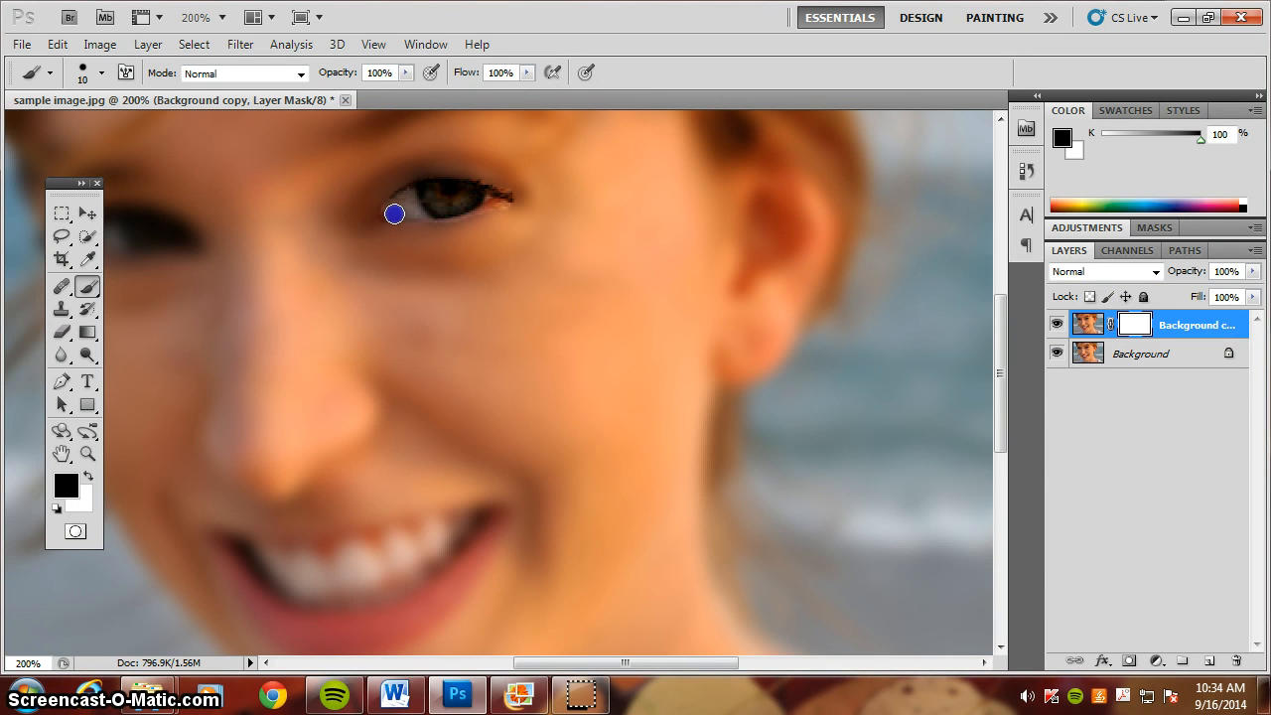
click(513, 190)
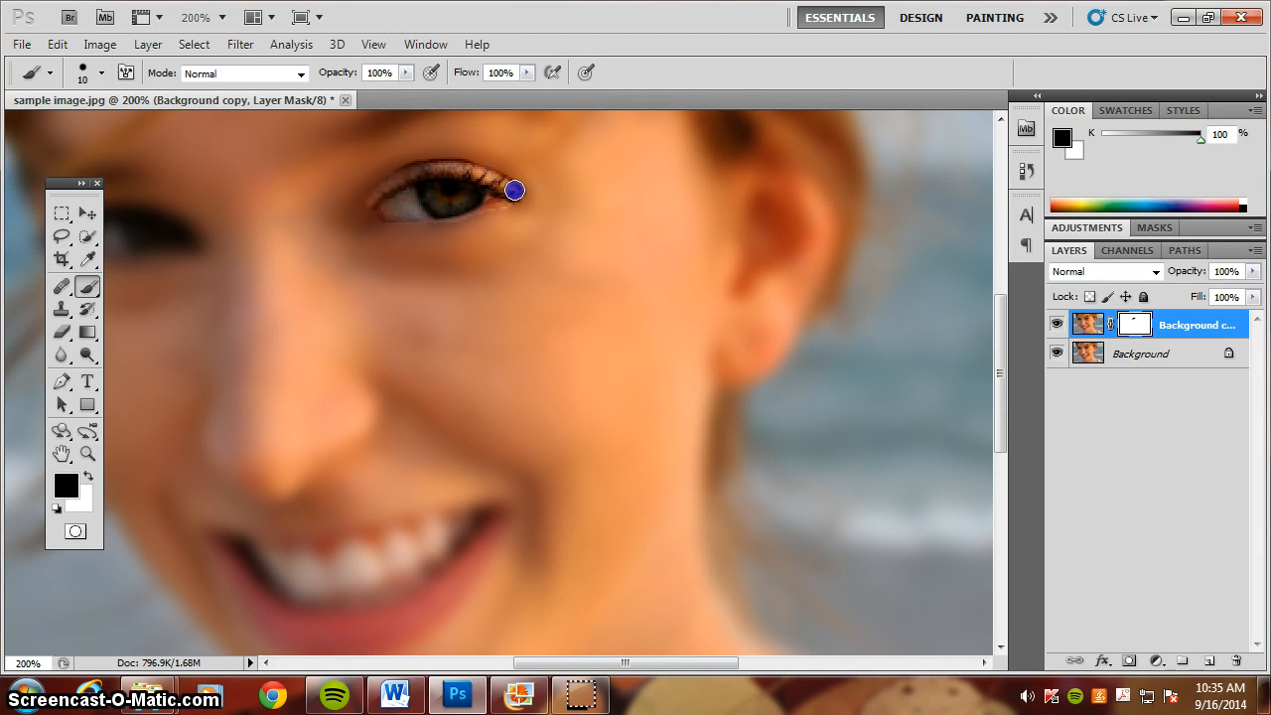
drag(360, 225, 396, 244)
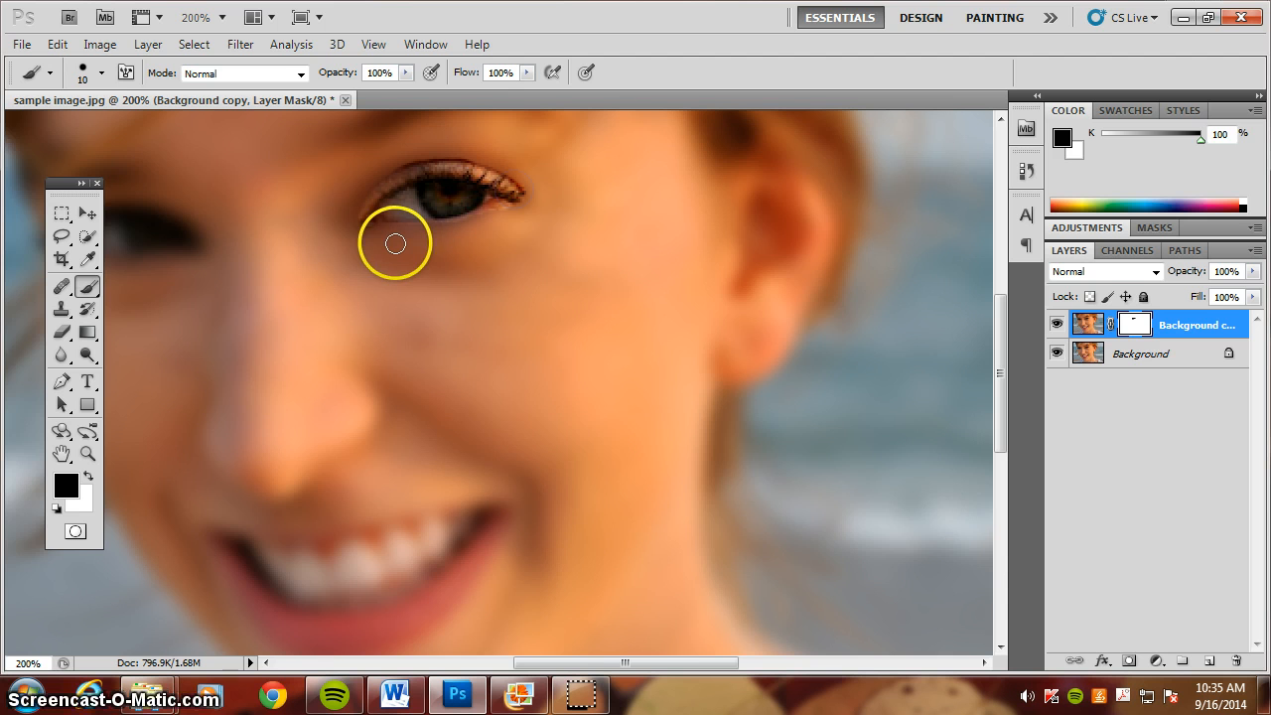
Enlarge the brush to 125 px and paint black on the mask over the face, hair and neck to reveal them sharply
scroll(395, 243, down, 3)
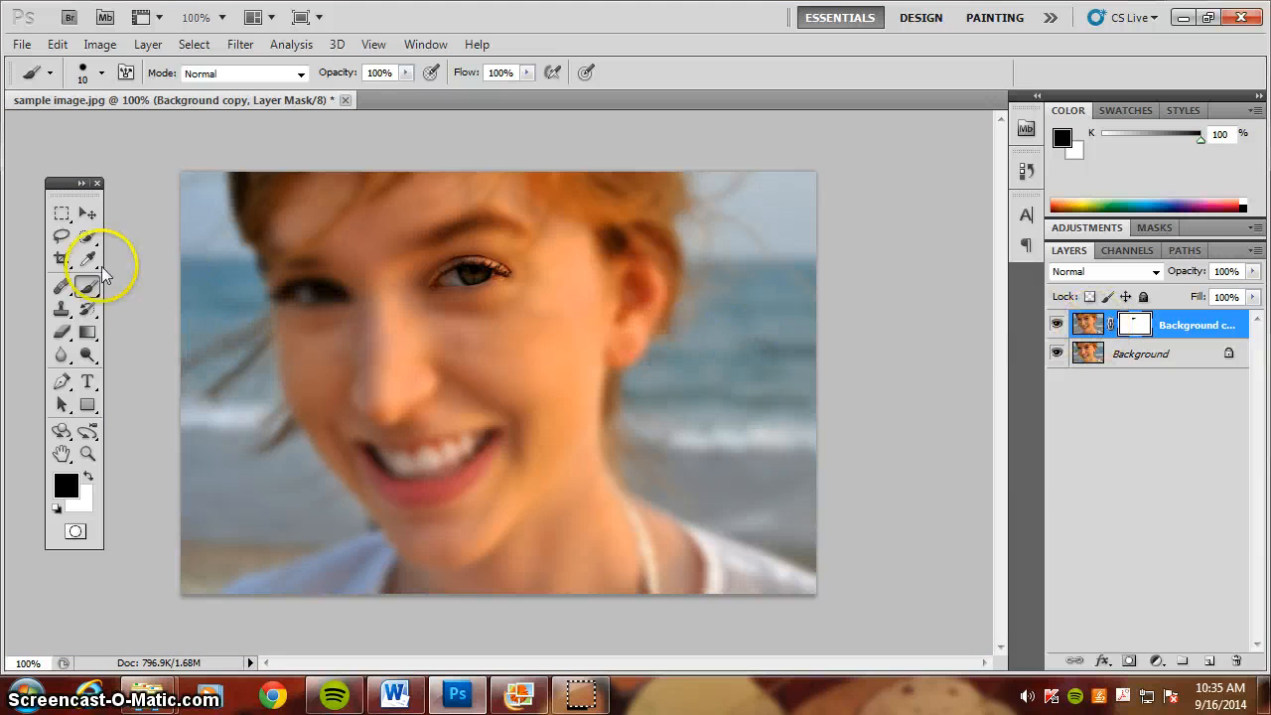
key(bracketright)
key(bracketright)
key(bracketright)
key(bracketright)
key(bracketright)
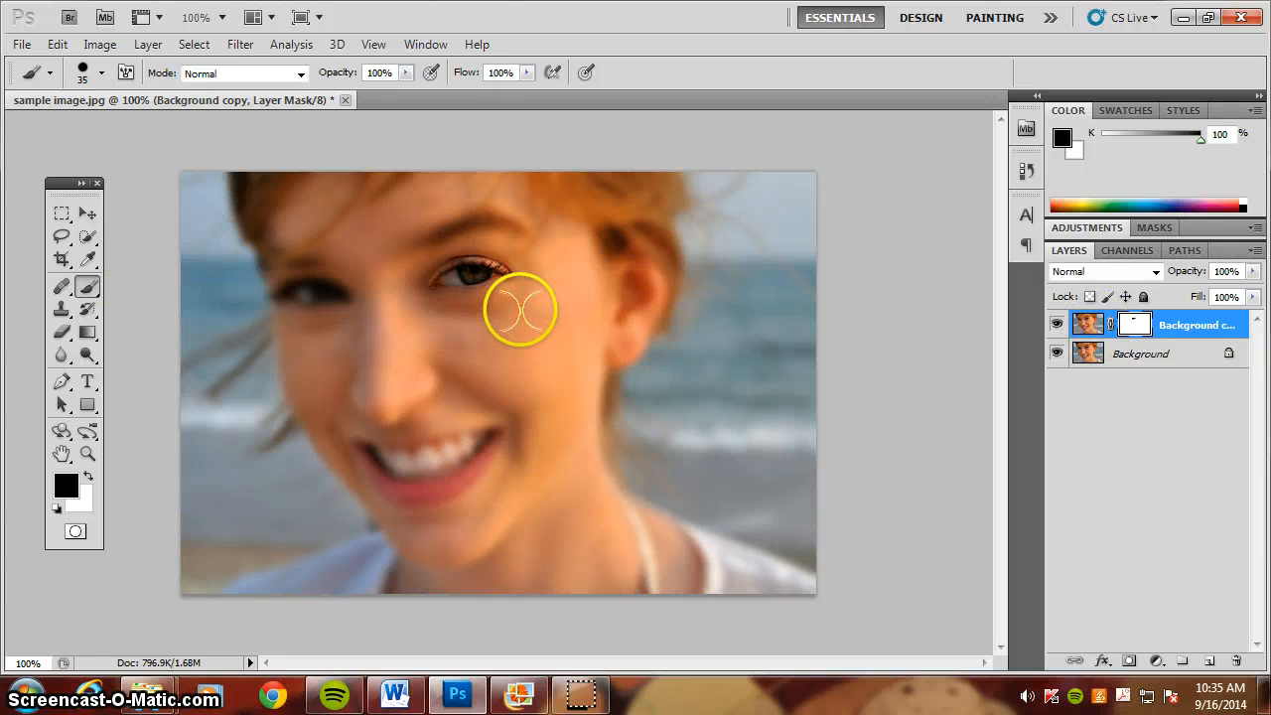
key(bracketright)
key(bracketright)
key(bracketright)
key(bracketright)
key(bracketright)
click(553, 213)
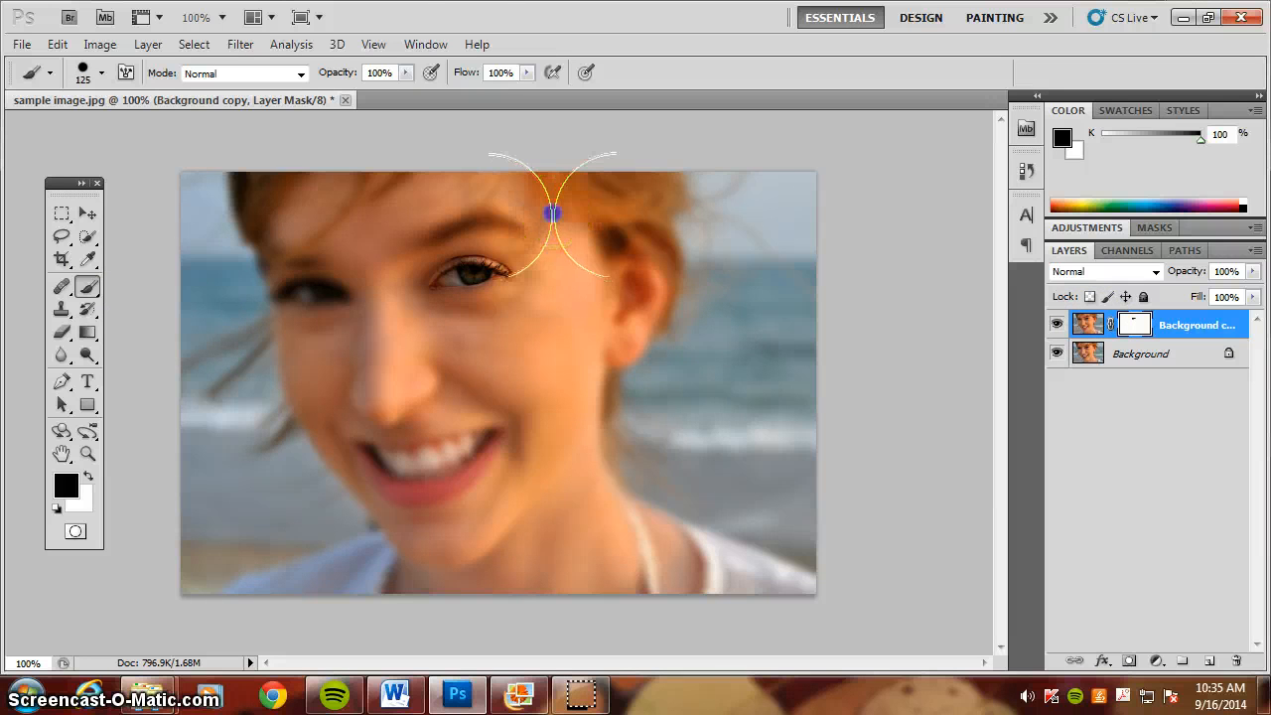
drag(553, 213, 434, 434)
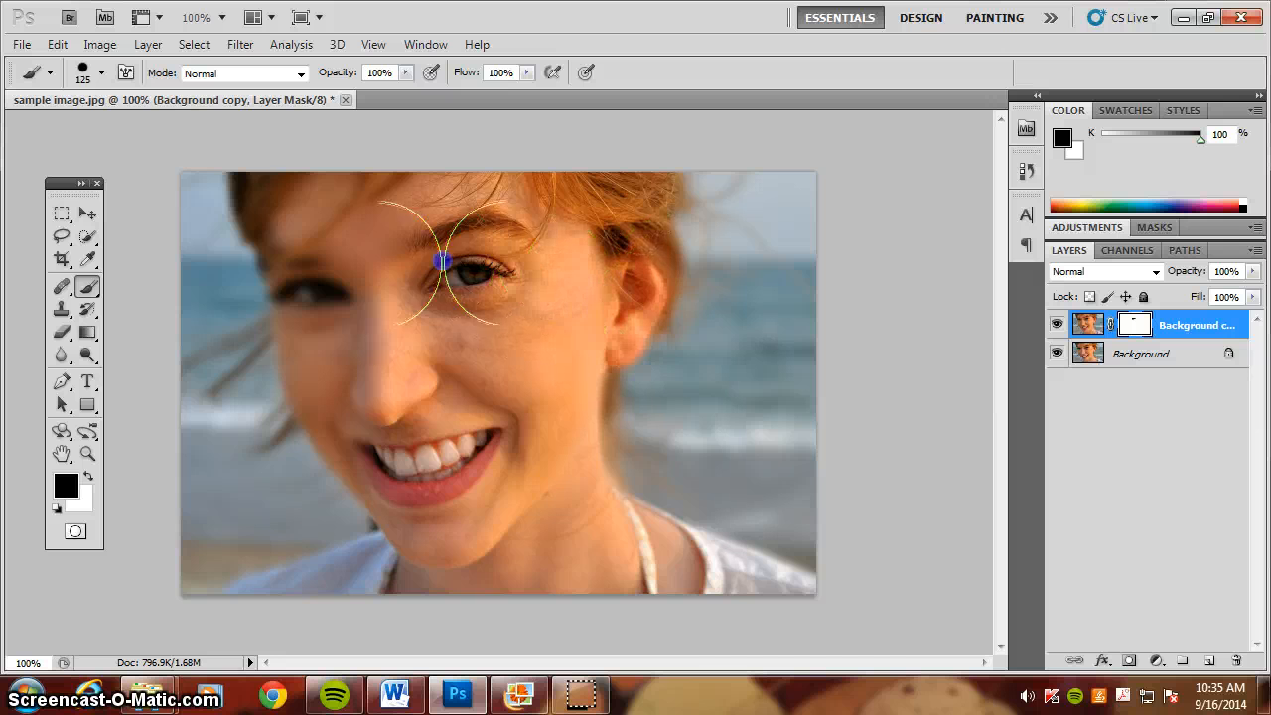
Paint black on the mask over the sea background beside the neck, and repaint that area in white to restore the blur
drag(704, 374, 1268, 557)
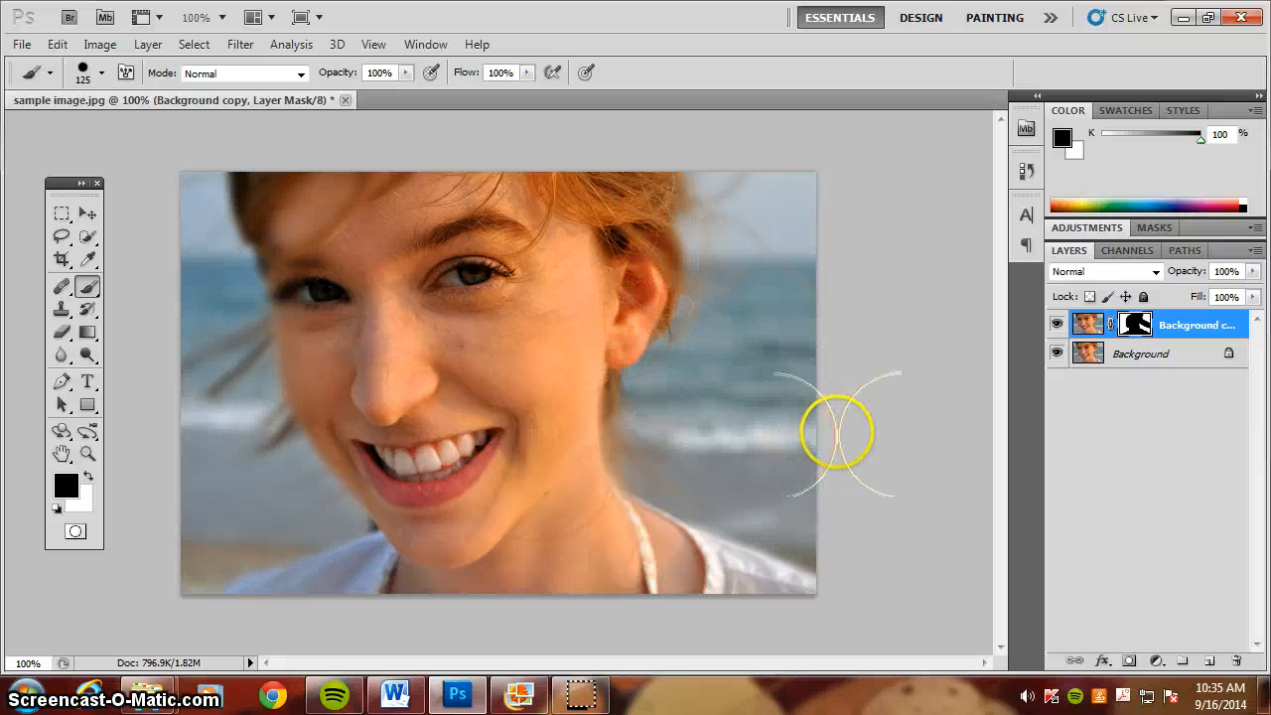
mouse_move(839, 434)
mouse_down()
mouse_move(785, 441)
mouse_move(789, 428)
mouse_move(922, 392)
mouse_move(691, 399)
mouse_move(728, 379)
mouse_move(725, 395)
mouse_move(631, 405)
mouse_move(705, 379)
mouse_up()
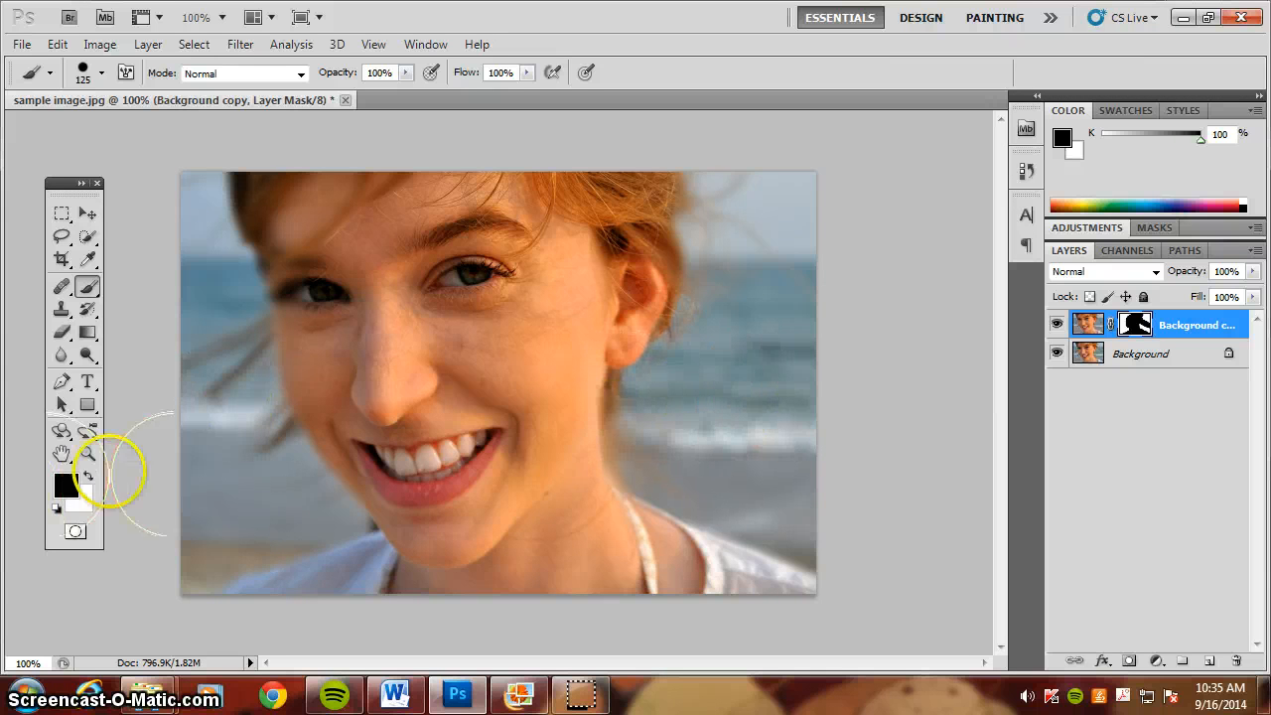
click(88, 478)
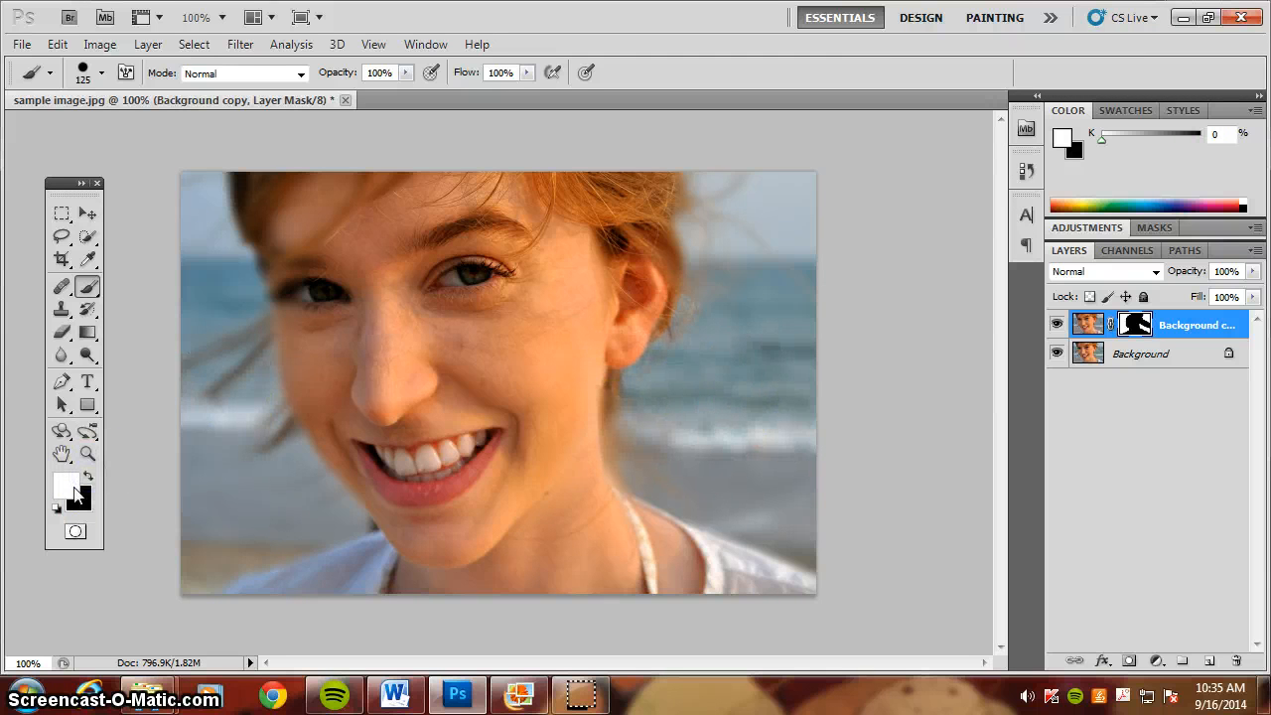
drag(783, 477, 665, 431)
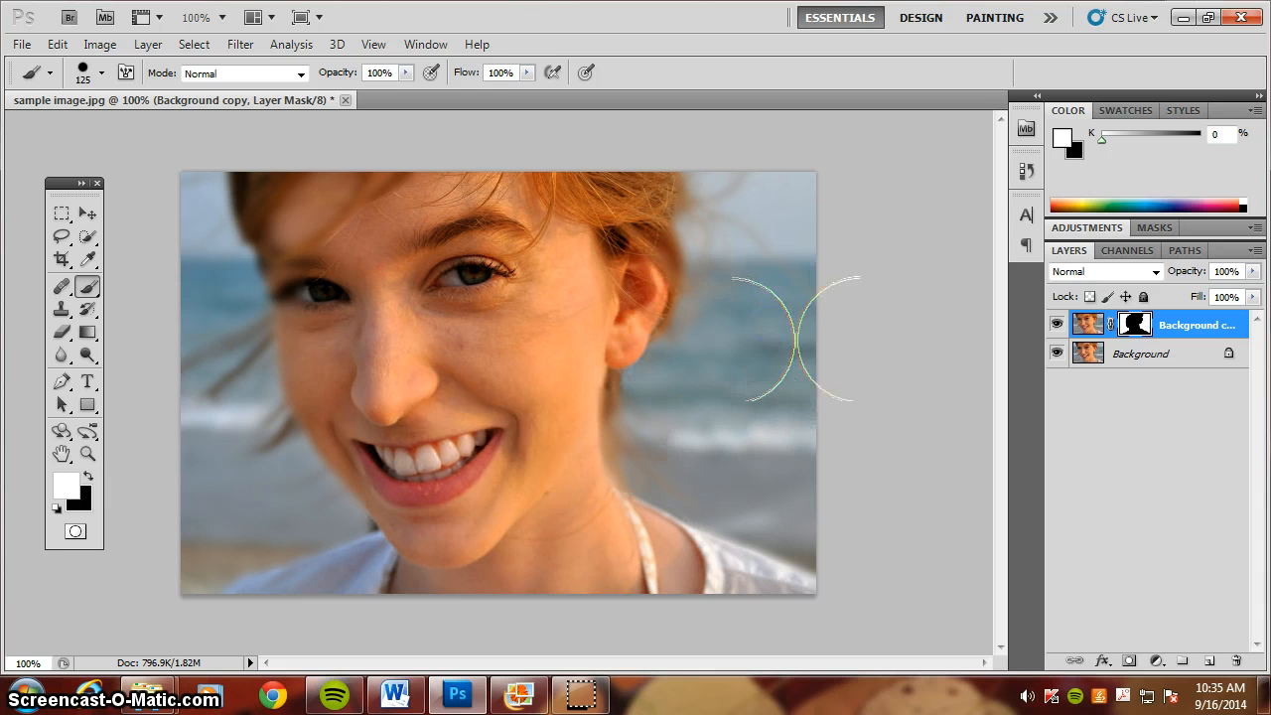
mouse_move(809, 343)
mouse_down()
mouse_move(811, 359)
mouse_move(803, 334)
mouse_move(815, 351)
mouse_move(784, 355)
mouse_move(797, 338)
mouse_move(805, 361)
mouse_up()
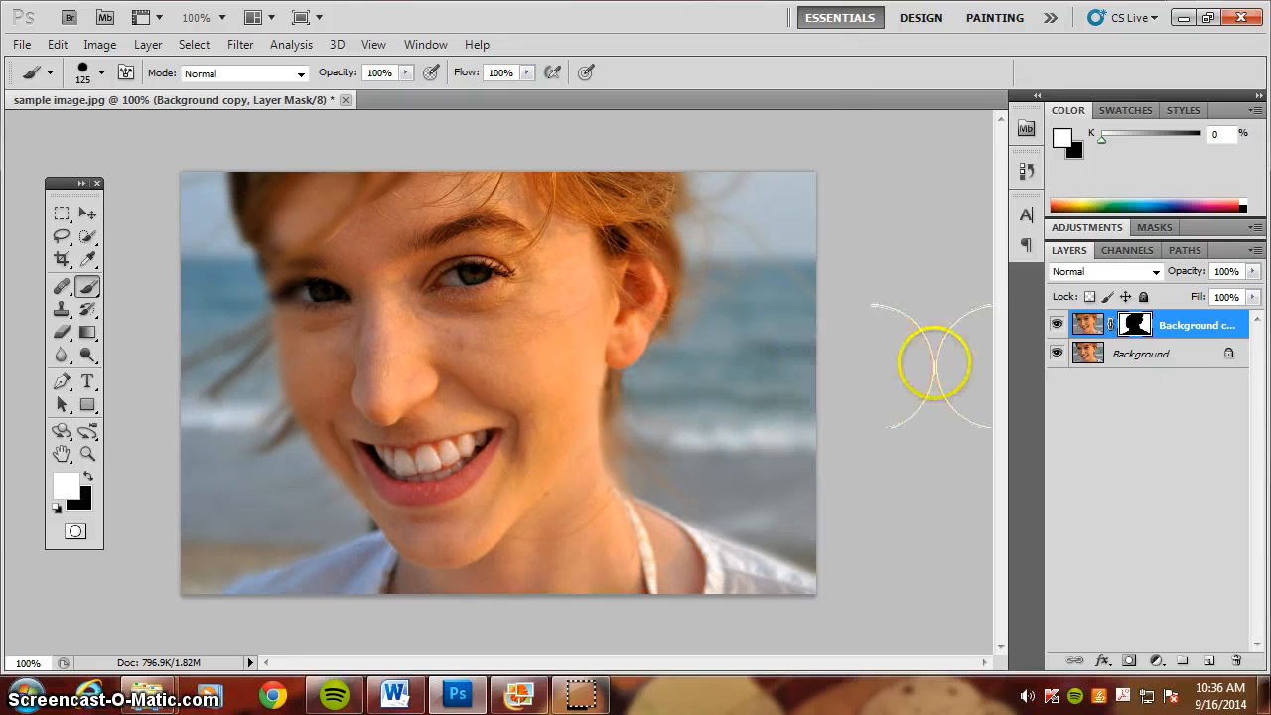
Duplicate the blurred, masked layer and delete both masked copies, keeping only the Background layer
drag(1197, 325, 1210, 661)
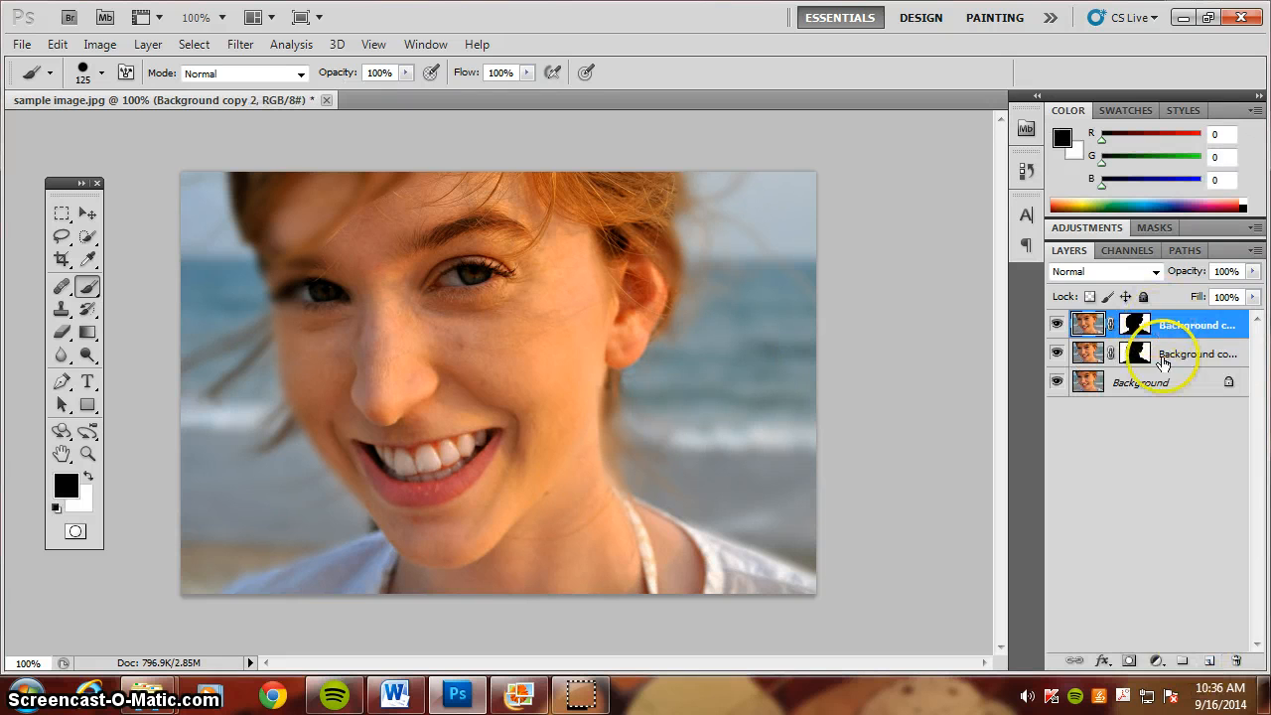
shift+click(1172, 356)
drag(1172, 356, 1236, 661)
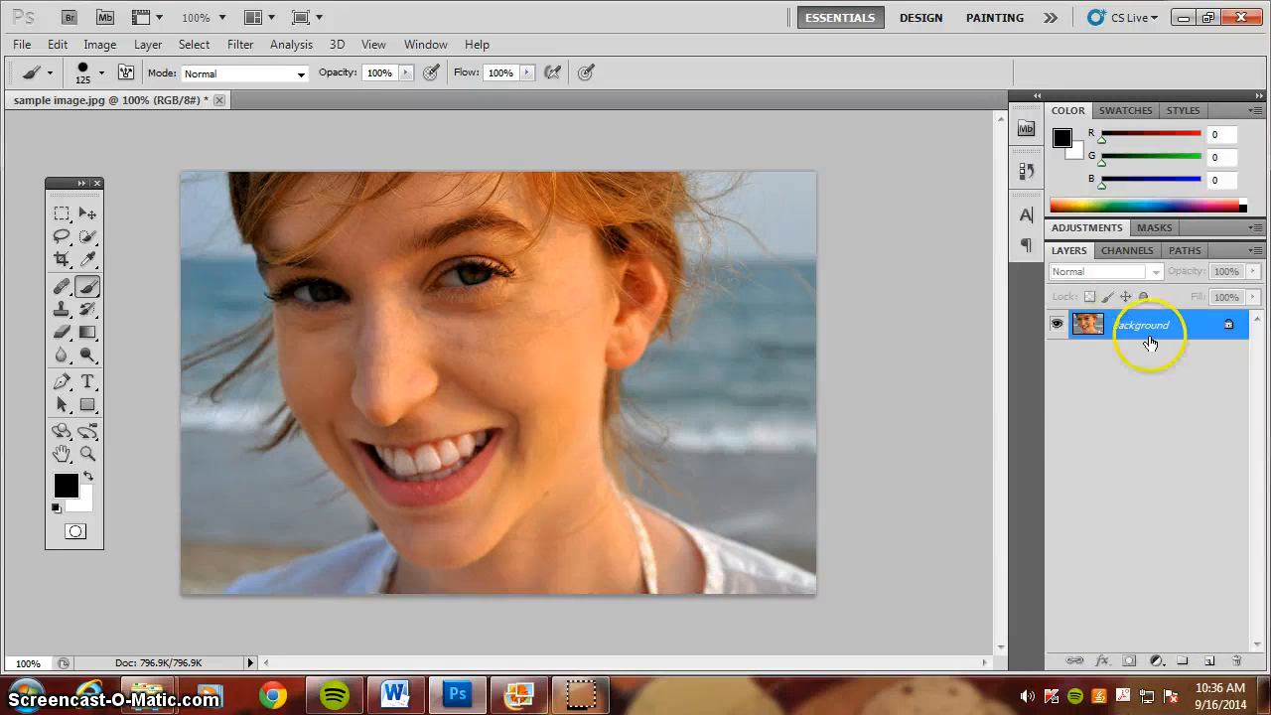
Duplicate the Background layer and add a layer mask to the copy
drag(1158, 331, 1209, 661)
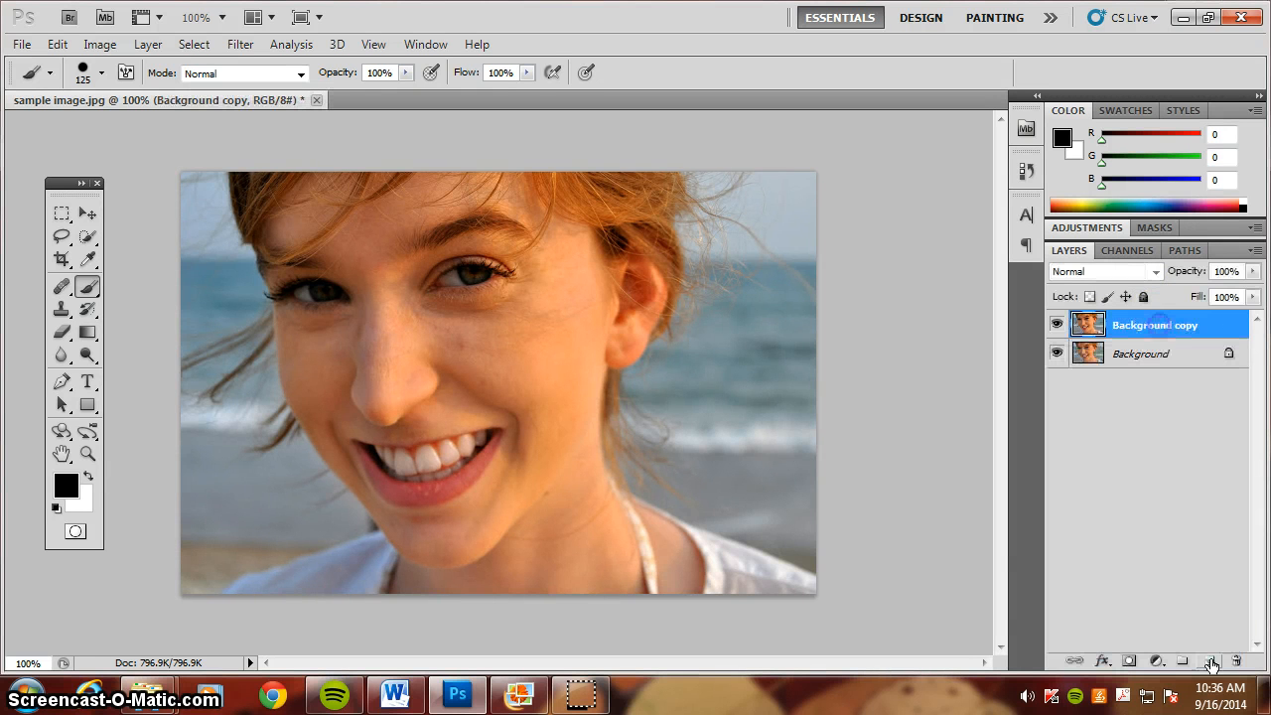
click(1129, 661)
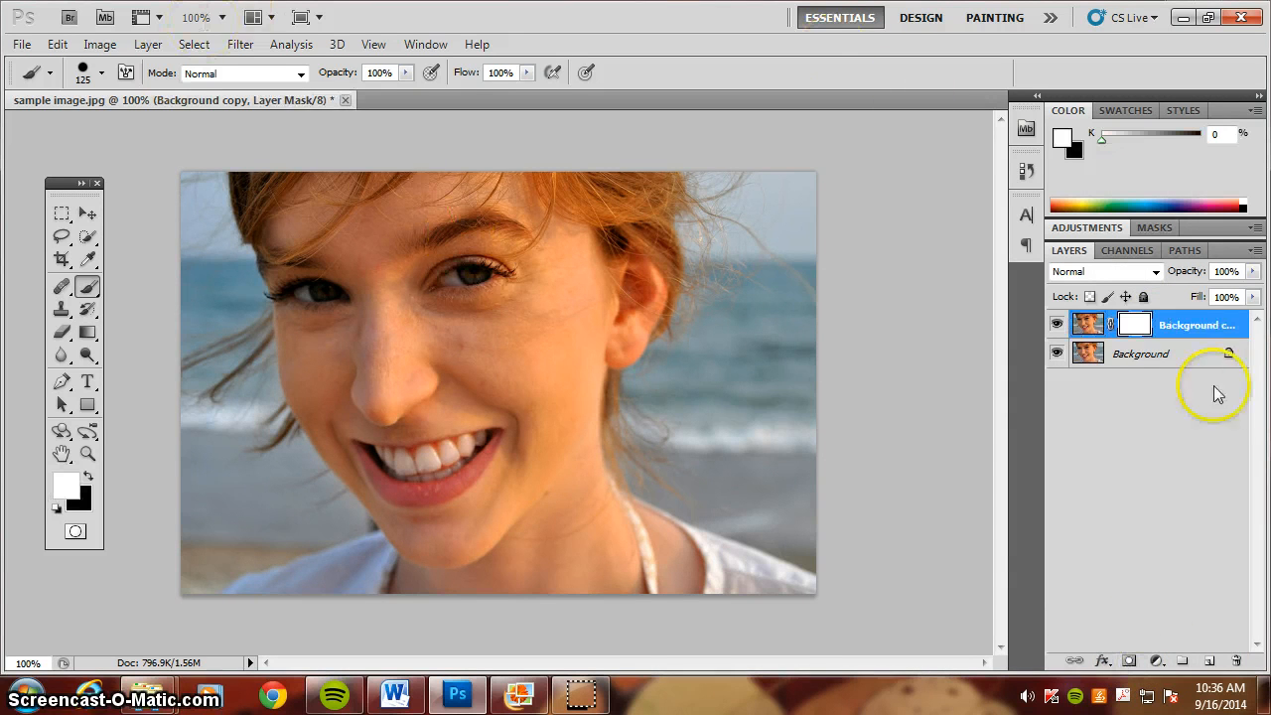
Convert the Background copy's image, not its mask, to grayscale with a Black & White adjustment
click(1084, 324)
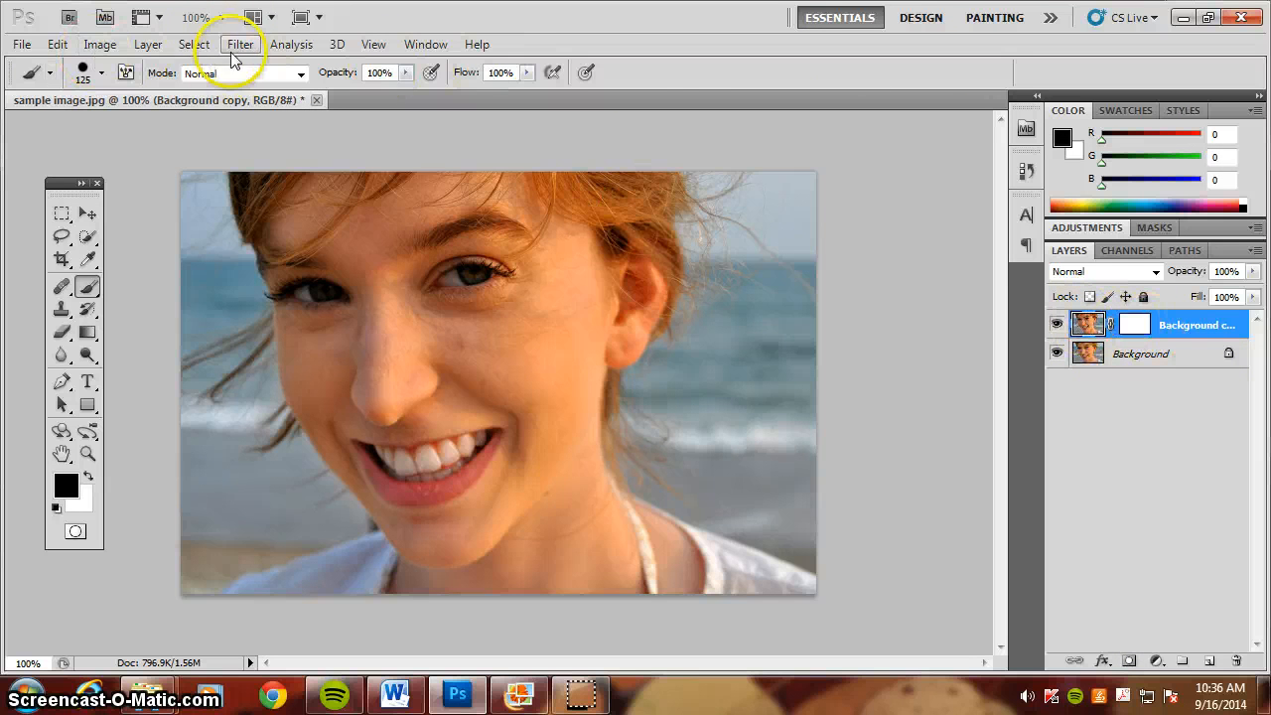
click(148, 45)
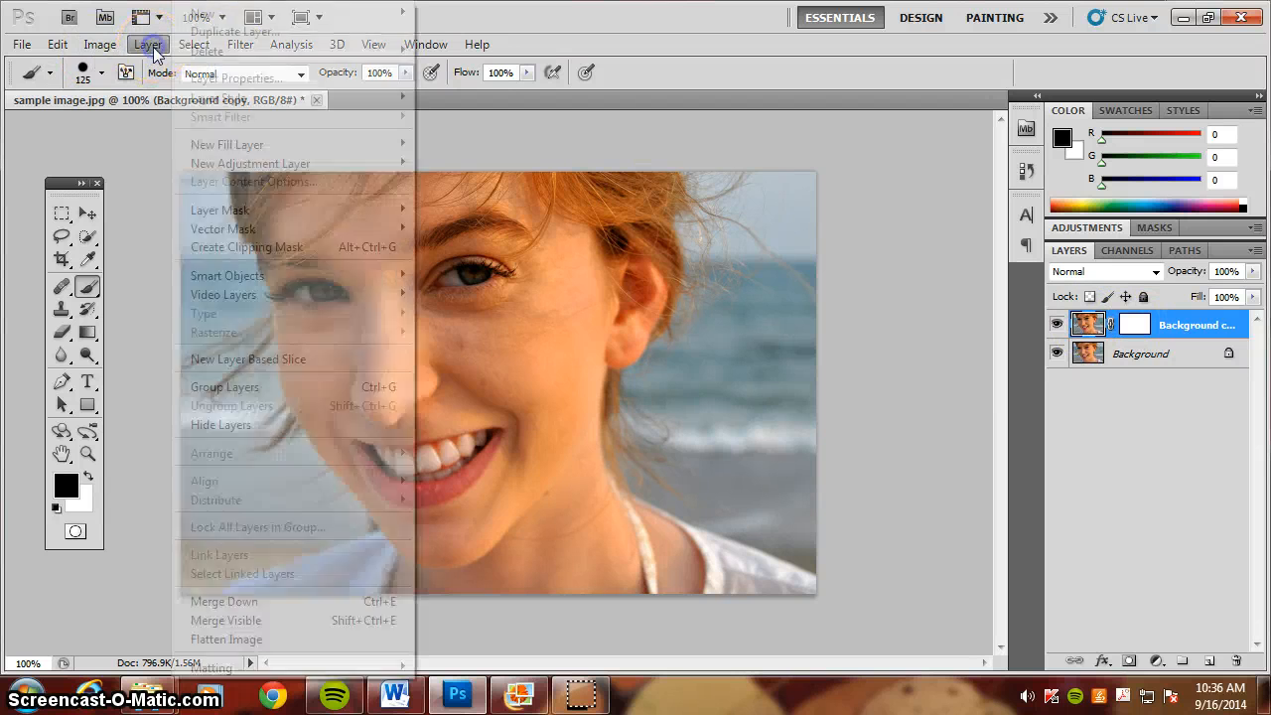
mouse_move(99, 44)
mouse_move(130, 92)
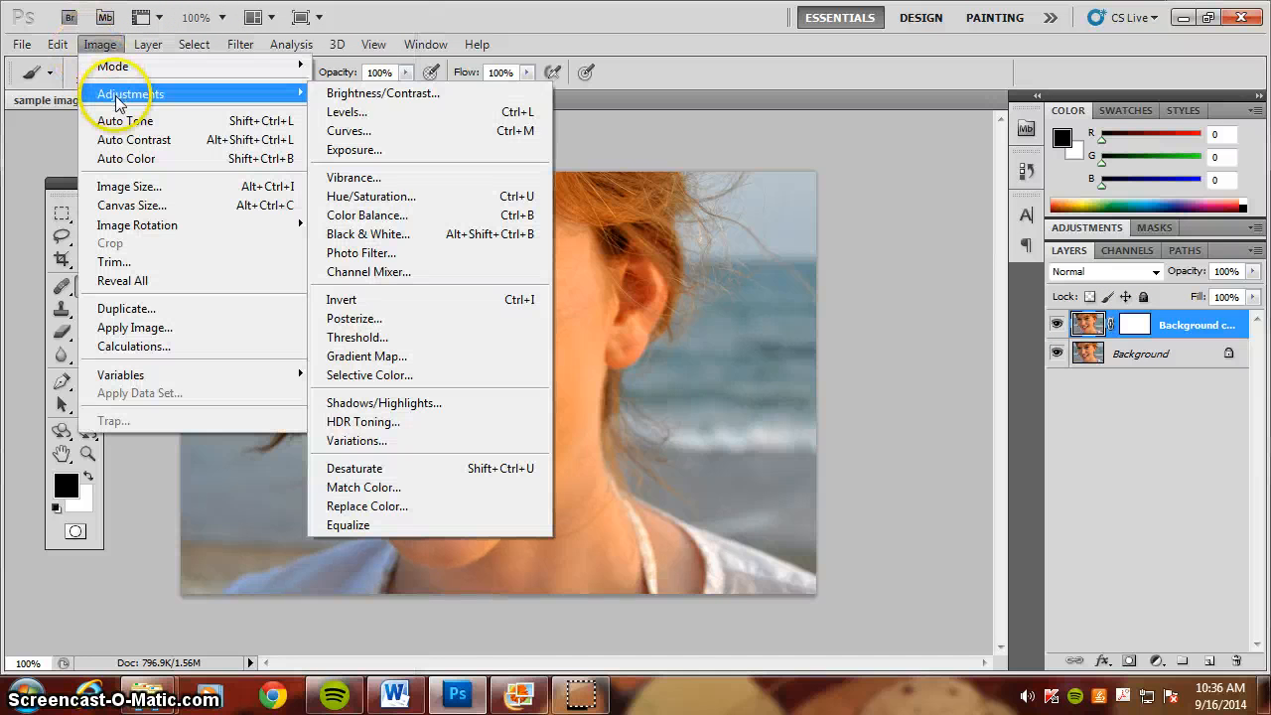
click(387, 234)
click(1069, 65)
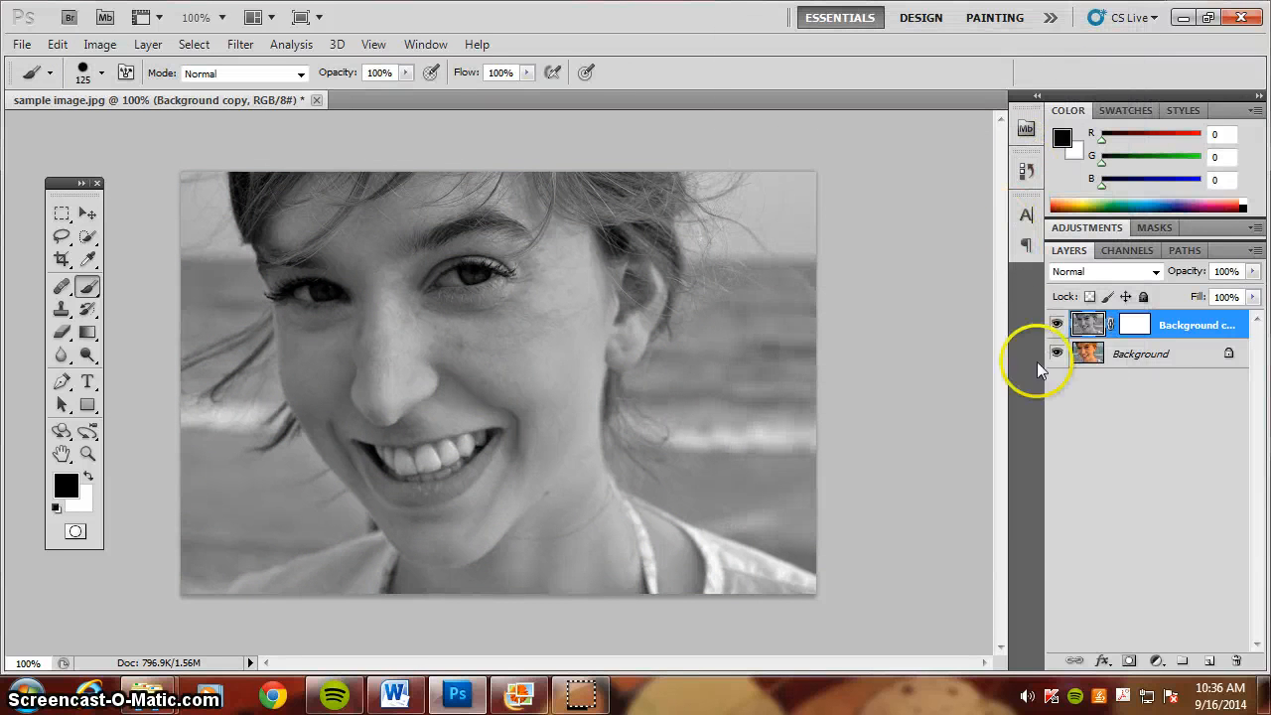
Target the Background copy's layer mask, make black the foreground color and set the brush opacity to 48%
click(1131, 339)
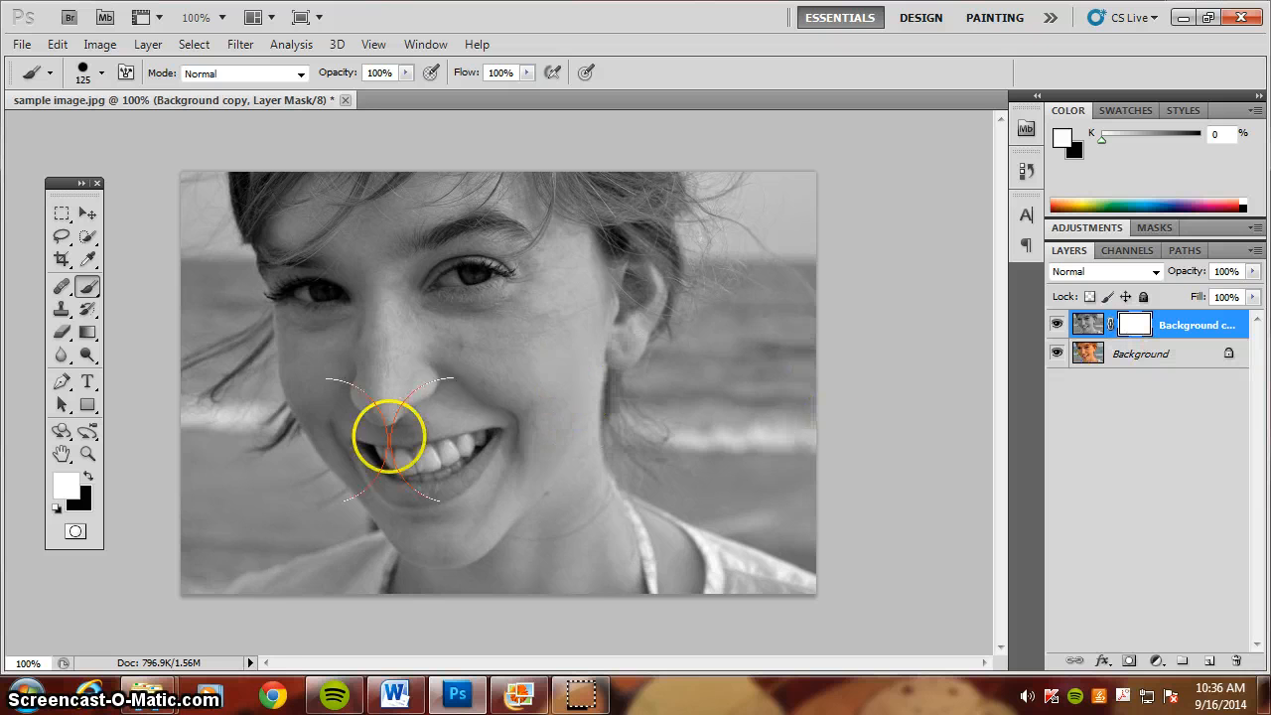
click(90, 480)
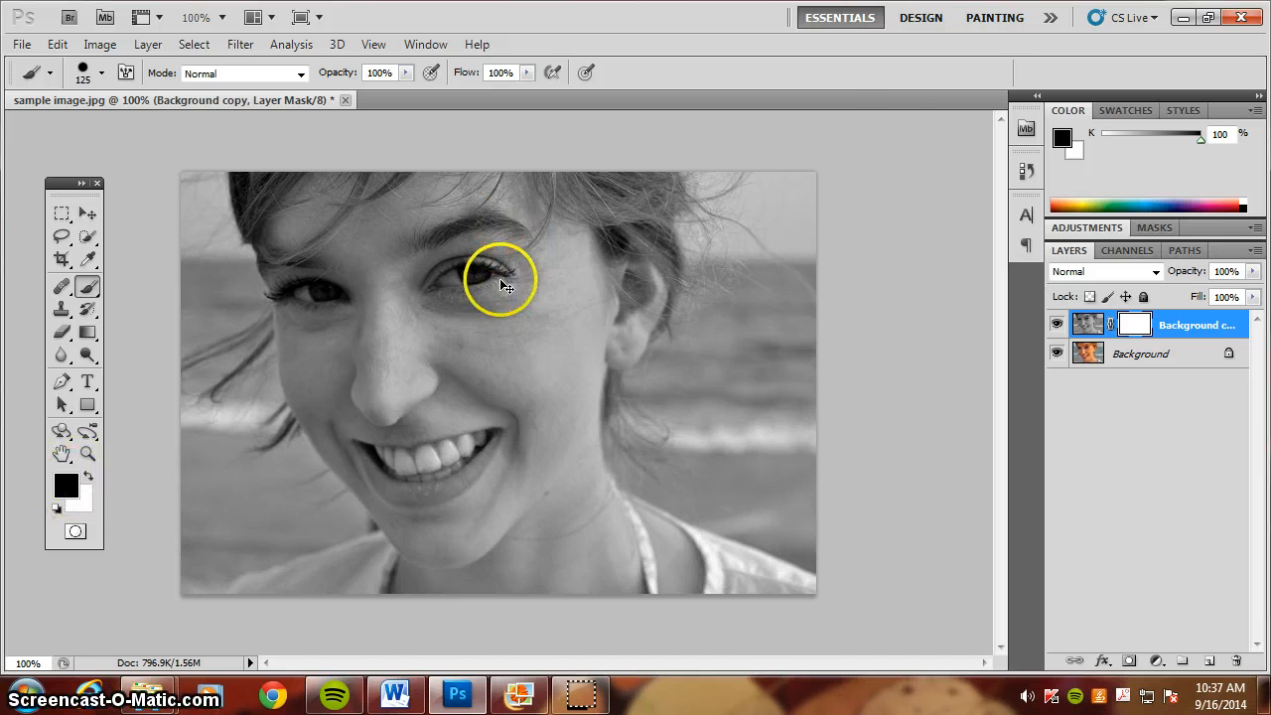
key(ctrl+plus)
scroll(491, 377, up, 2)
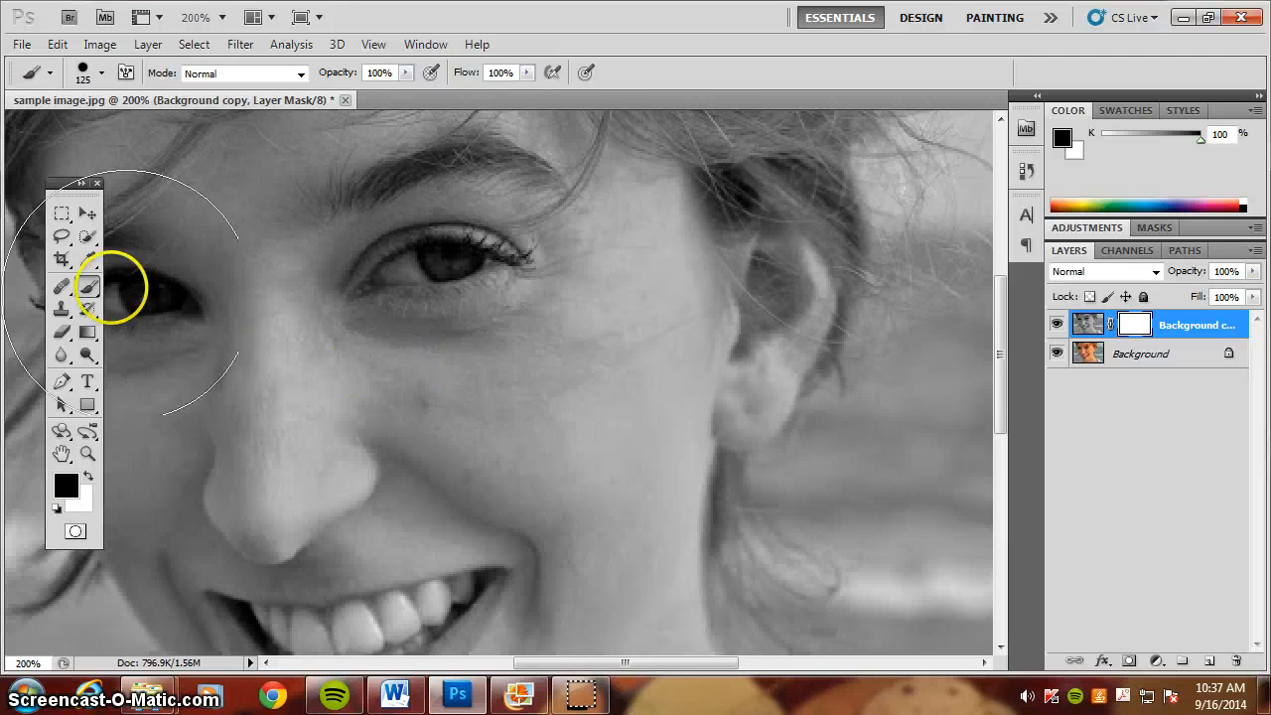
click(405, 72)
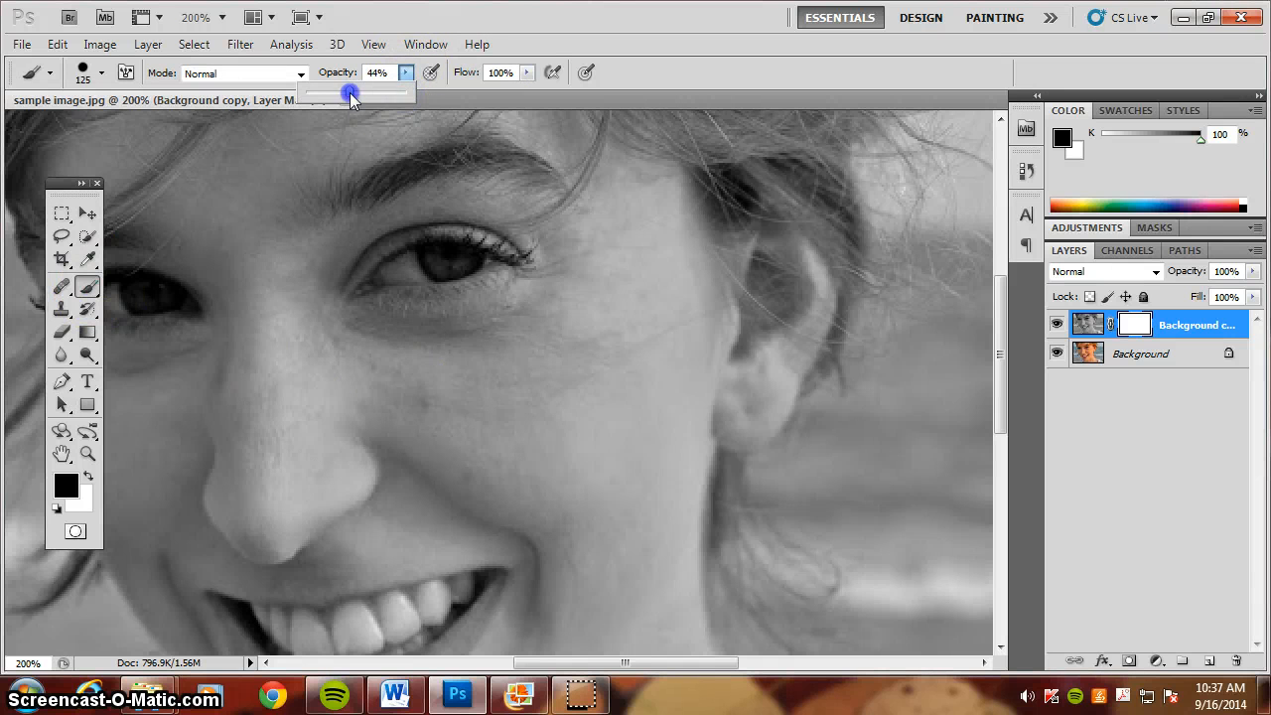
drag(351, 94, 354, 93)
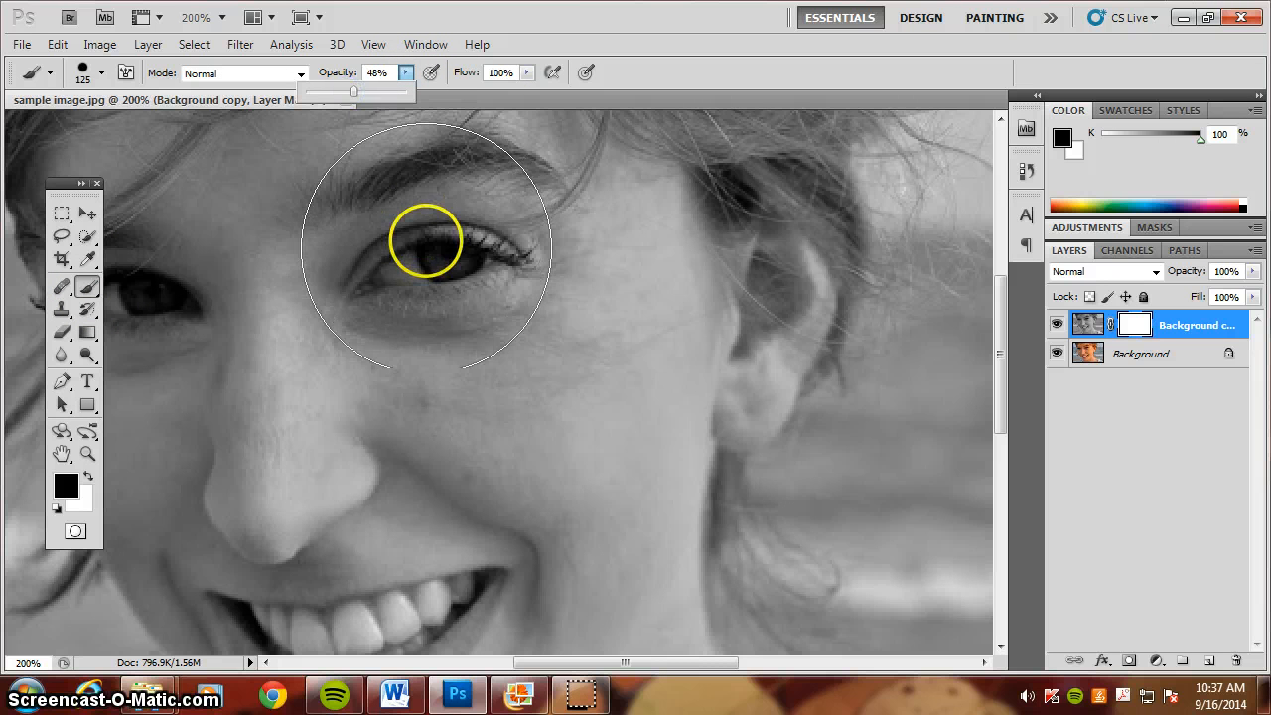
click(431, 250)
Shrink the brush to 15 px and paint black on the mask over the right-hand iris and upper eyelid to bring back color
key(bracketleft)
key(bracketleft)
key(bracketleft)
key(bracketleft)
key(bracketleft)
key(bracketleft)
key(bracketleft)
key(bracketleft)
key(bracketleft)
key(bracketleft)
key(bracketleft)
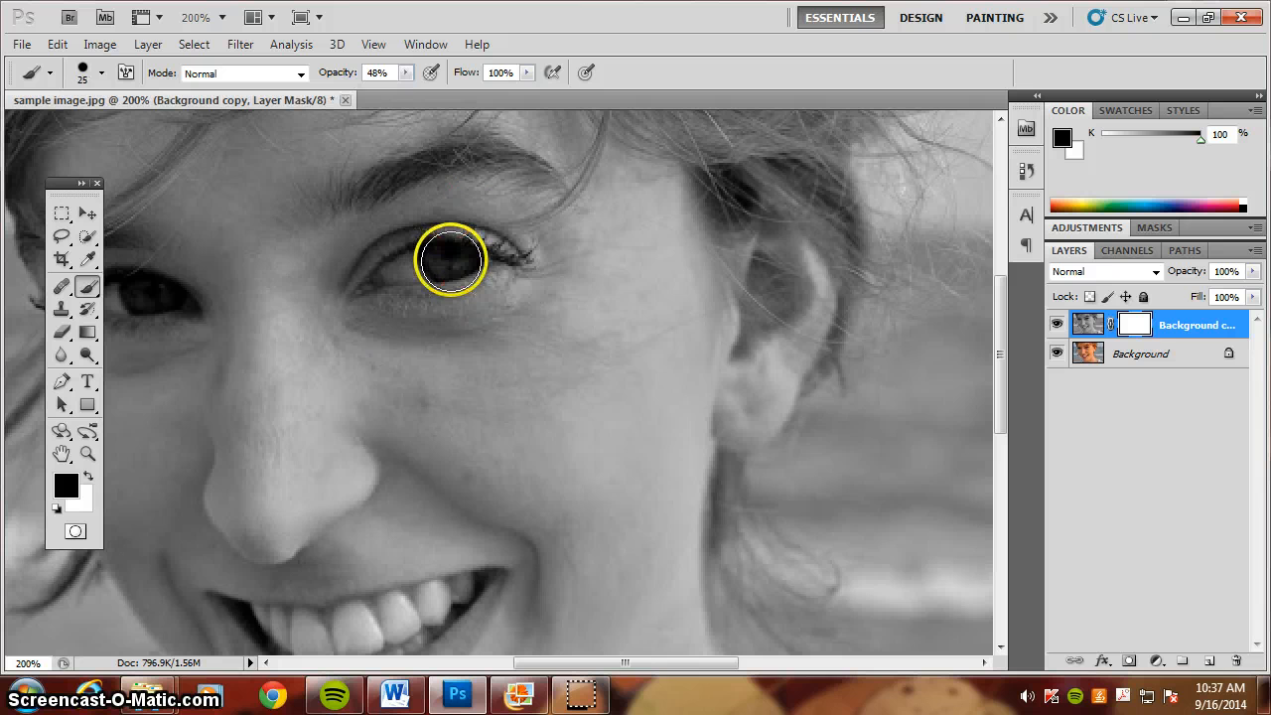
drag(451, 260, 454, 257)
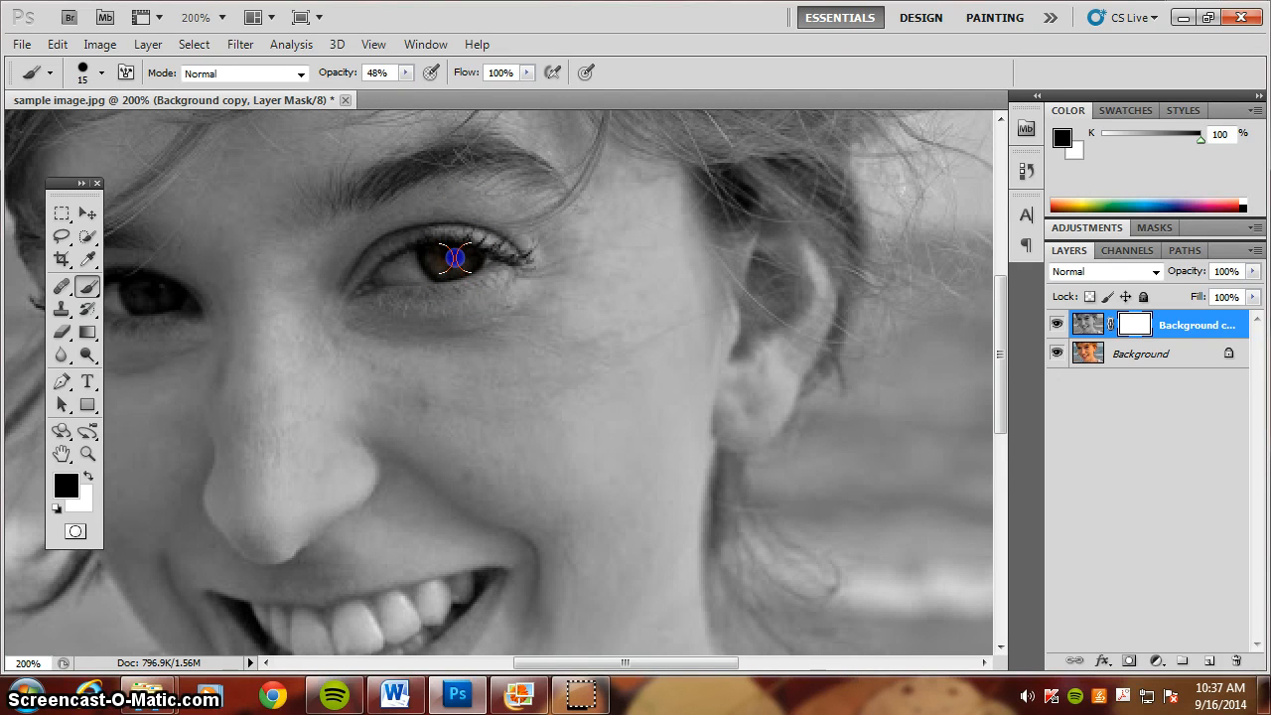
mouse_move(455, 258)
mouse_down()
mouse_move(442, 318)
mouse_move(432, 256)
mouse_move(442, 269)
mouse_move(472, 249)
mouse_move(425, 246)
mouse_move(469, 264)
mouse_move(426, 254)
mouse_up()
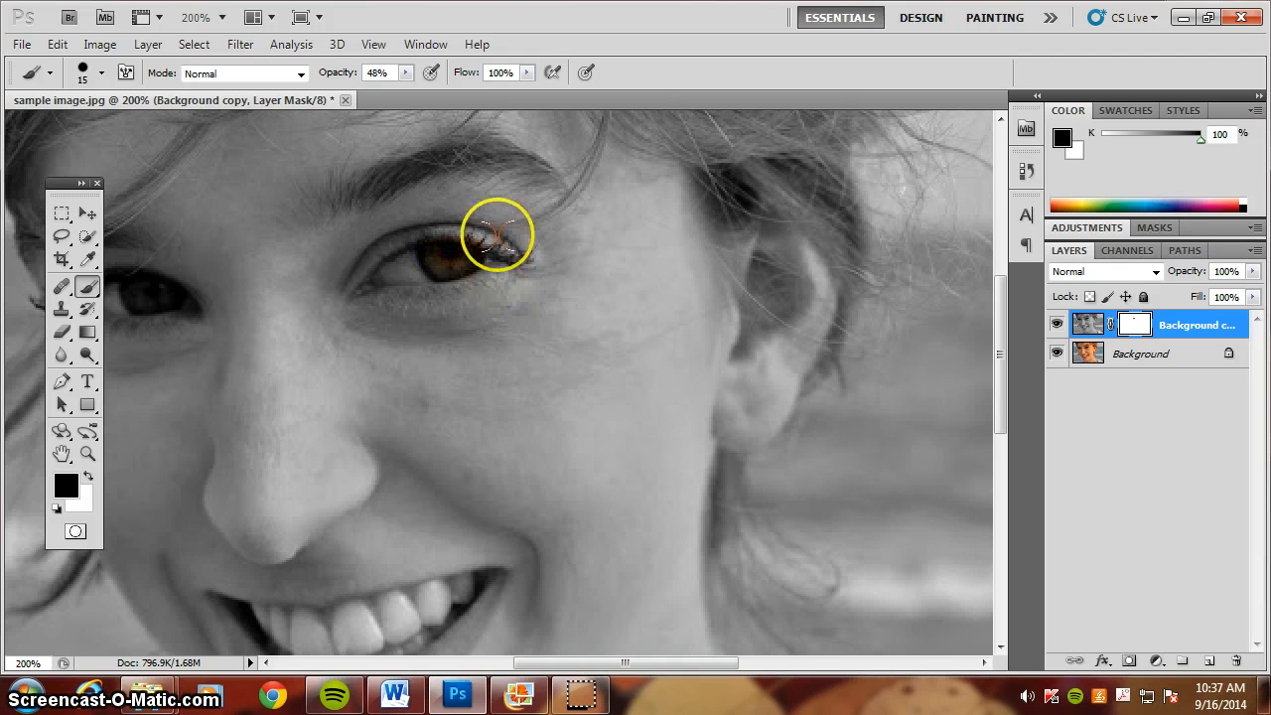
click(451, 231)
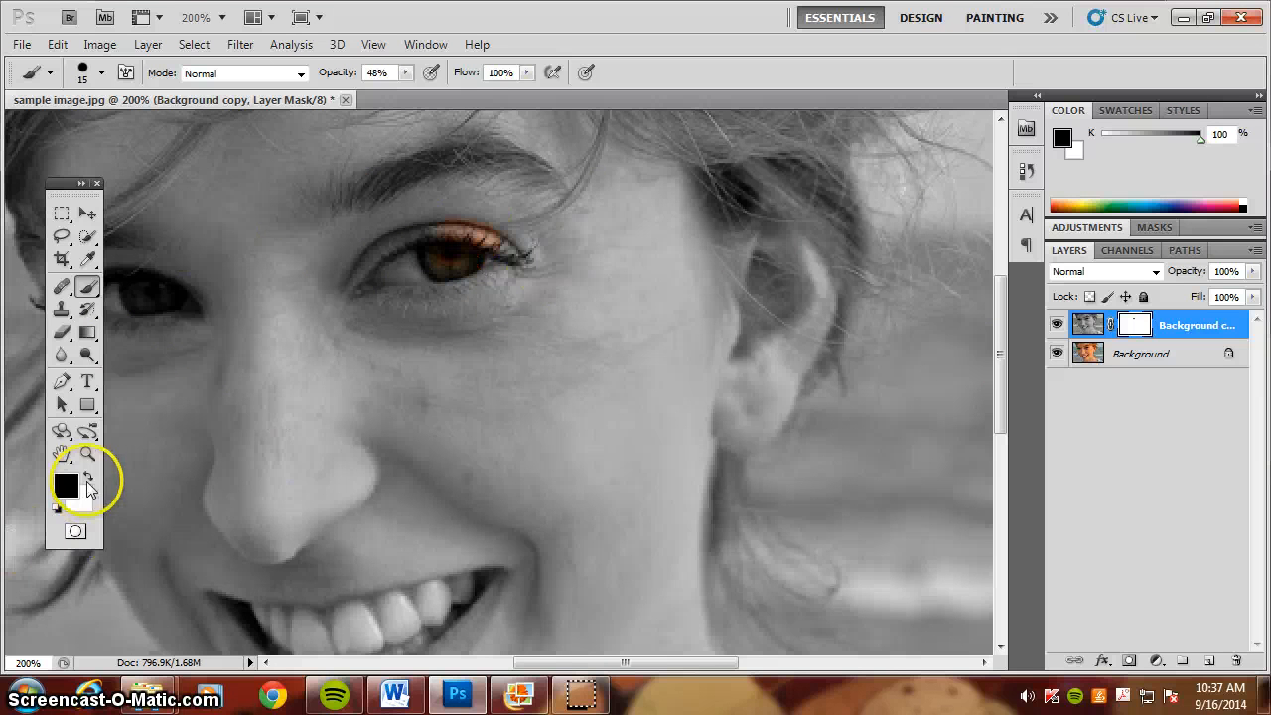
Paint the eyelid back to gray with white on the mask, using a 10 px brush and raising its opacity to 87%
click(87, 478)
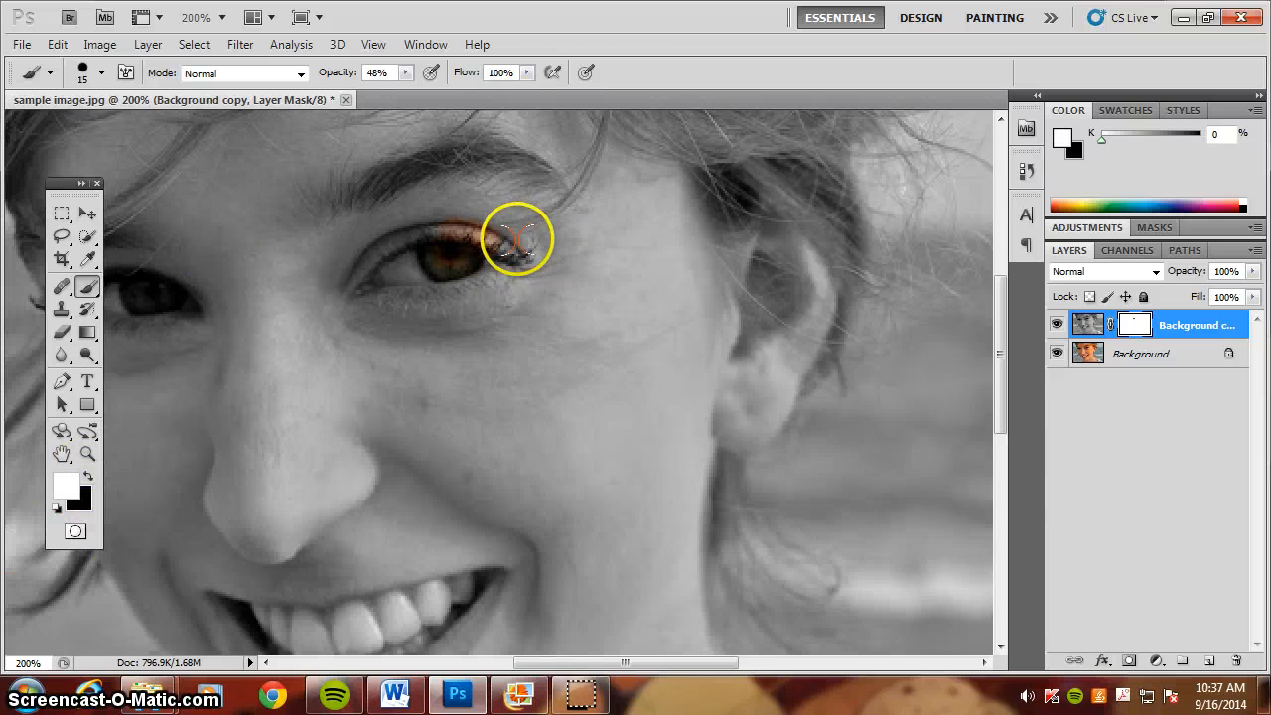
key(bracketleft)
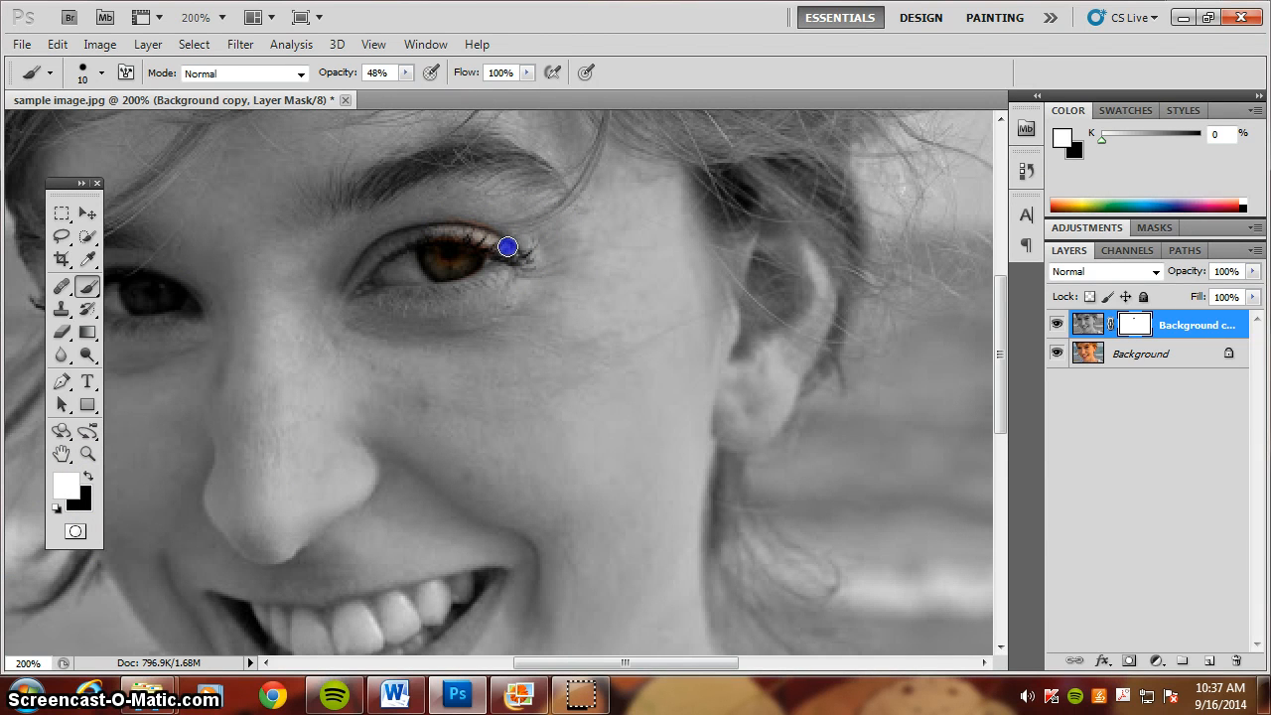
click(406, 75)
drag(404, 92, 446, 93)
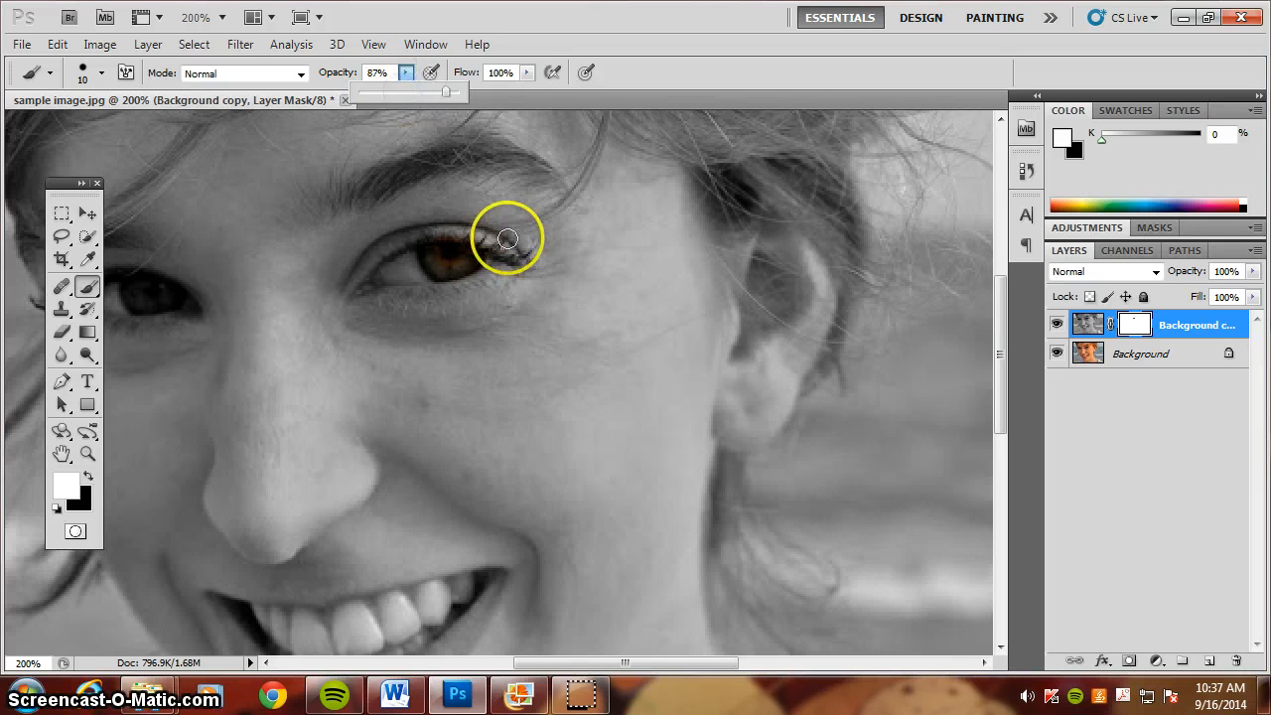
click(506, 238)
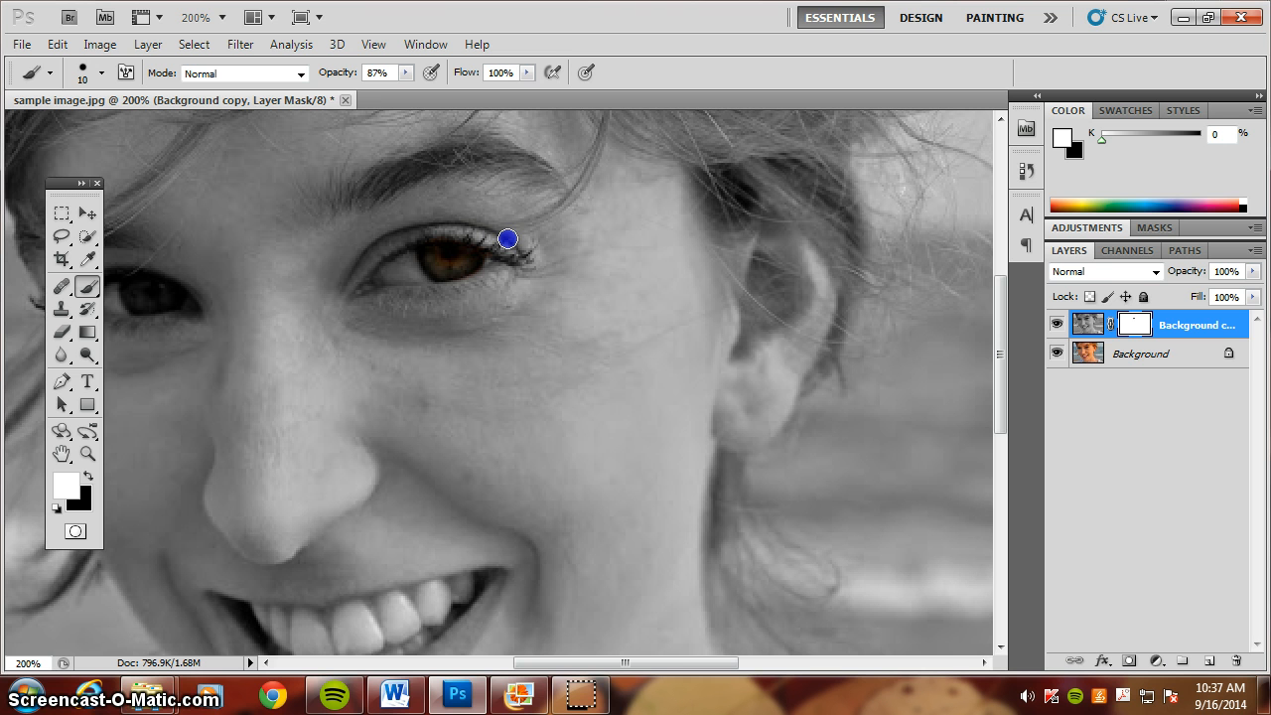
Make black the foreground color and paint on the mask over the left-hand iris to bring back its color
drag(596, 663, 558, 662)
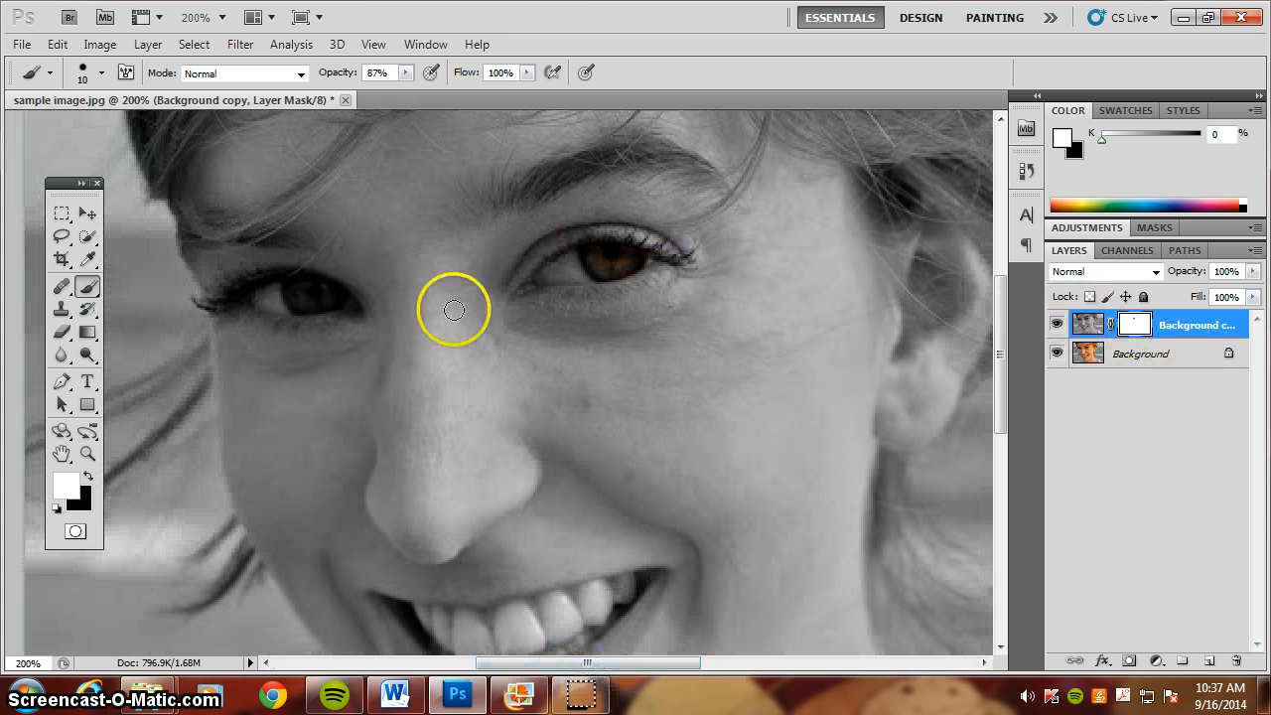
click(87, 477)
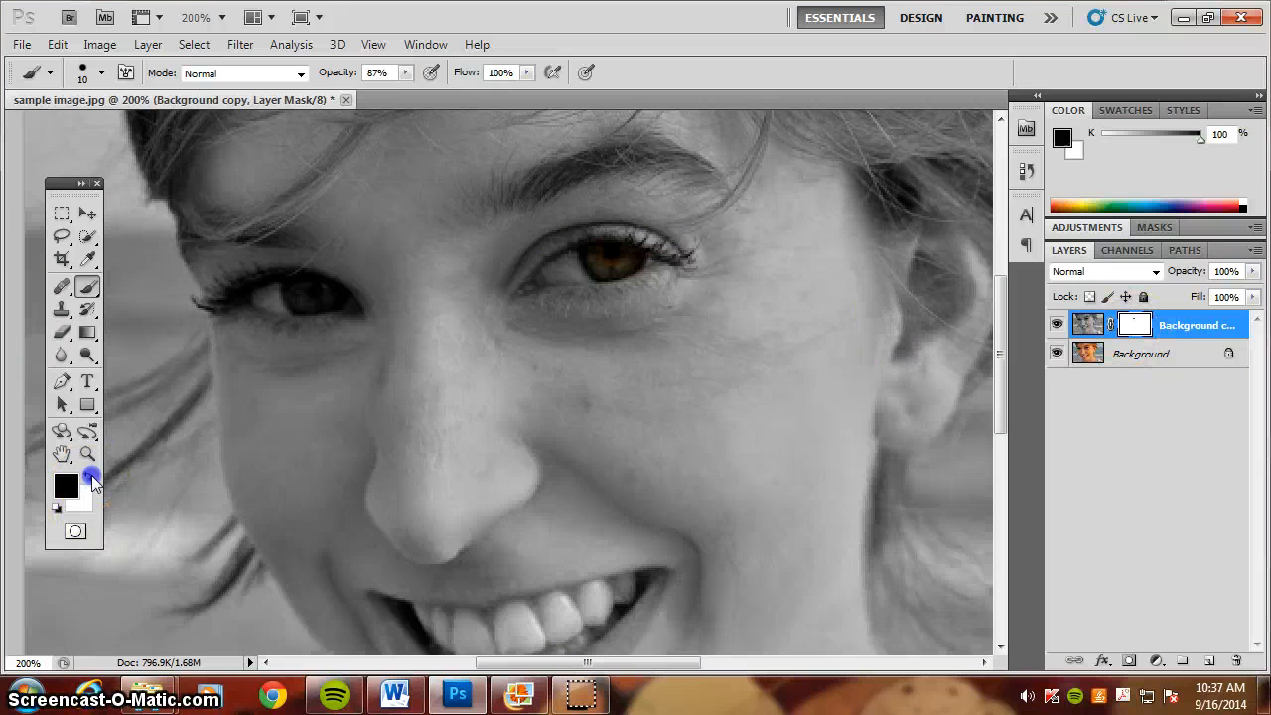
drag(297, 296, 322, 294)
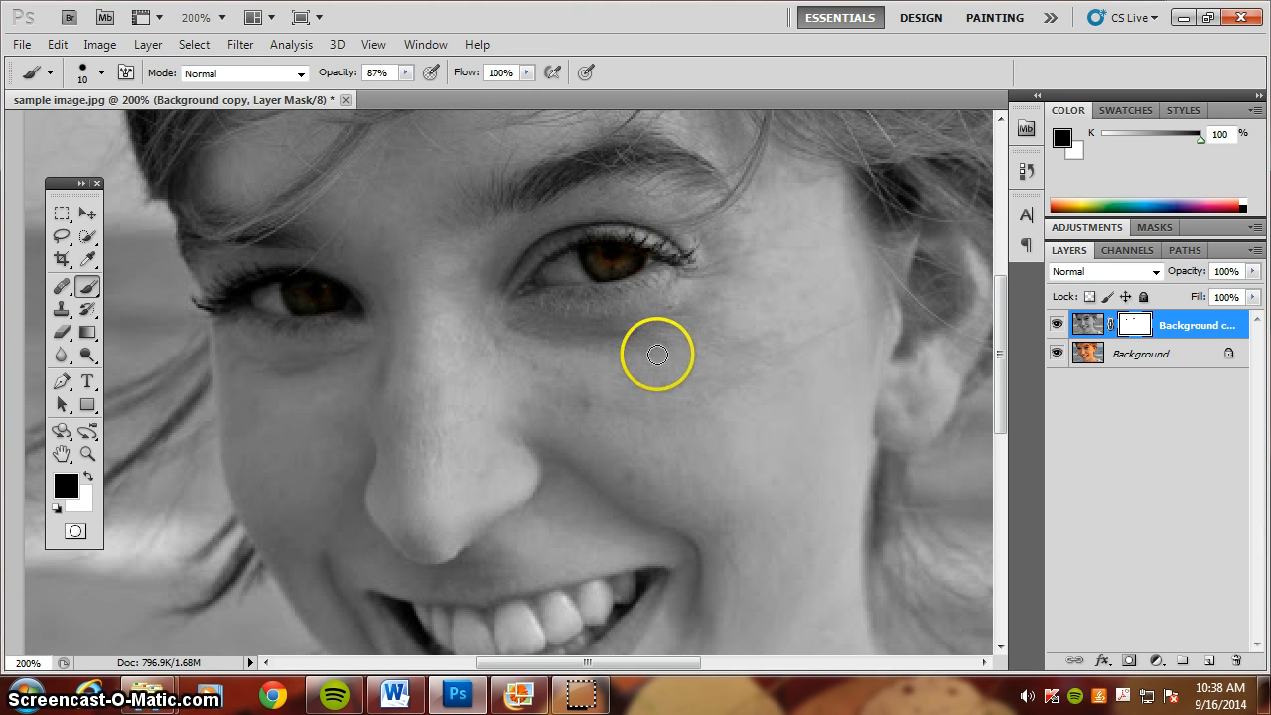
Lower the brush opacity to 42%, enlarge the brush to 25 px and paint on the mask to bring back color in the right-hand hair
key(ctrl+minus)
key(ctrl+minus)
key(ctrl+equal)
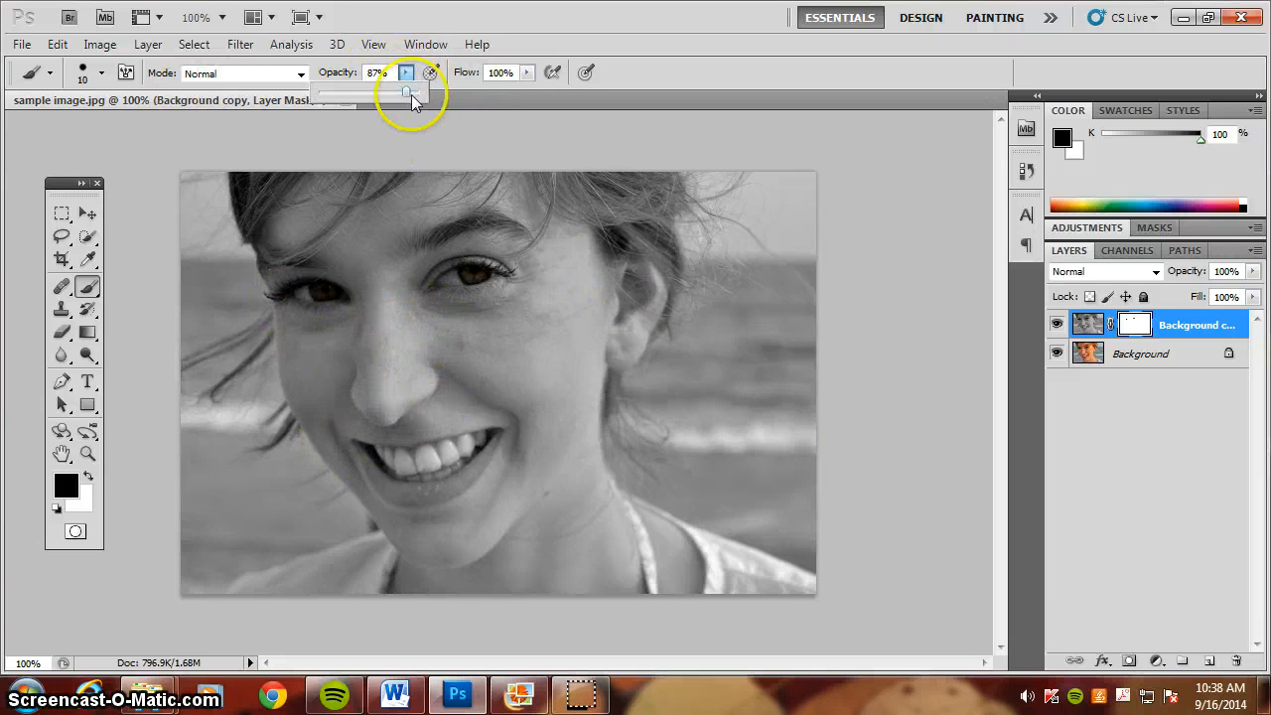
drag(407, 94, 359, 92)
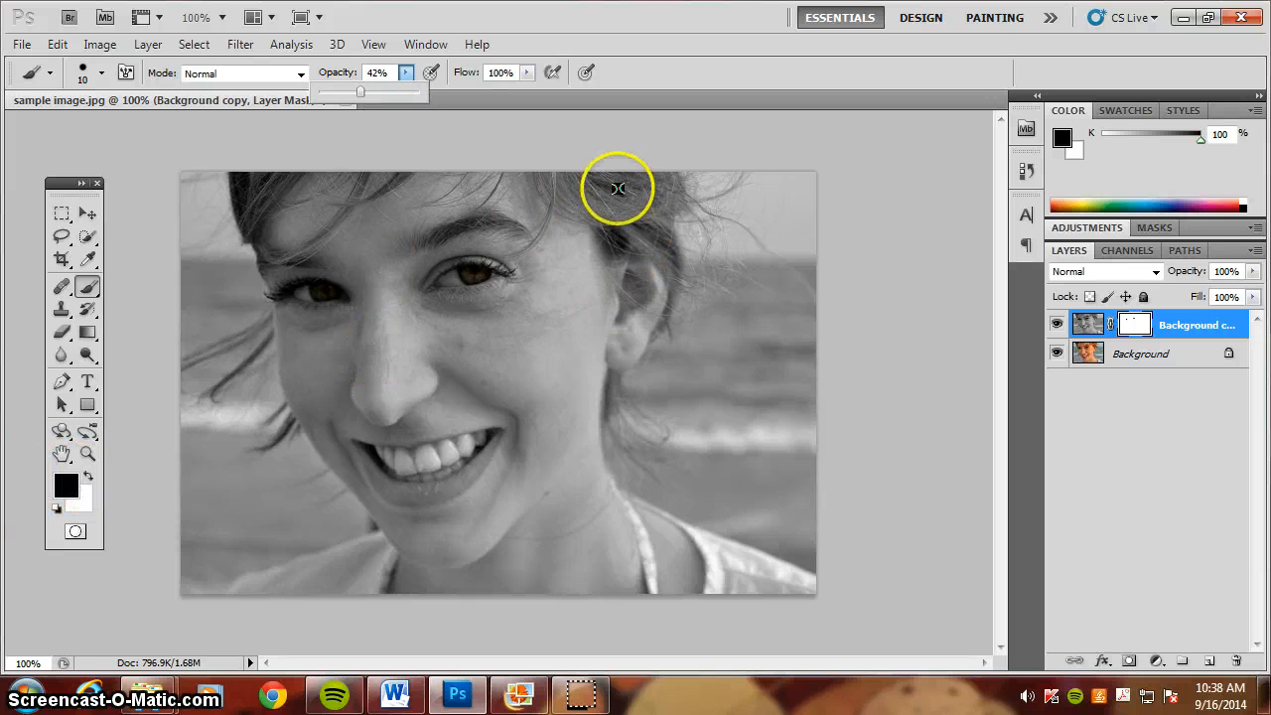
key(bracketright)
key(bracketright)
key(bracketright)
drag(607, 199, 603, 192)
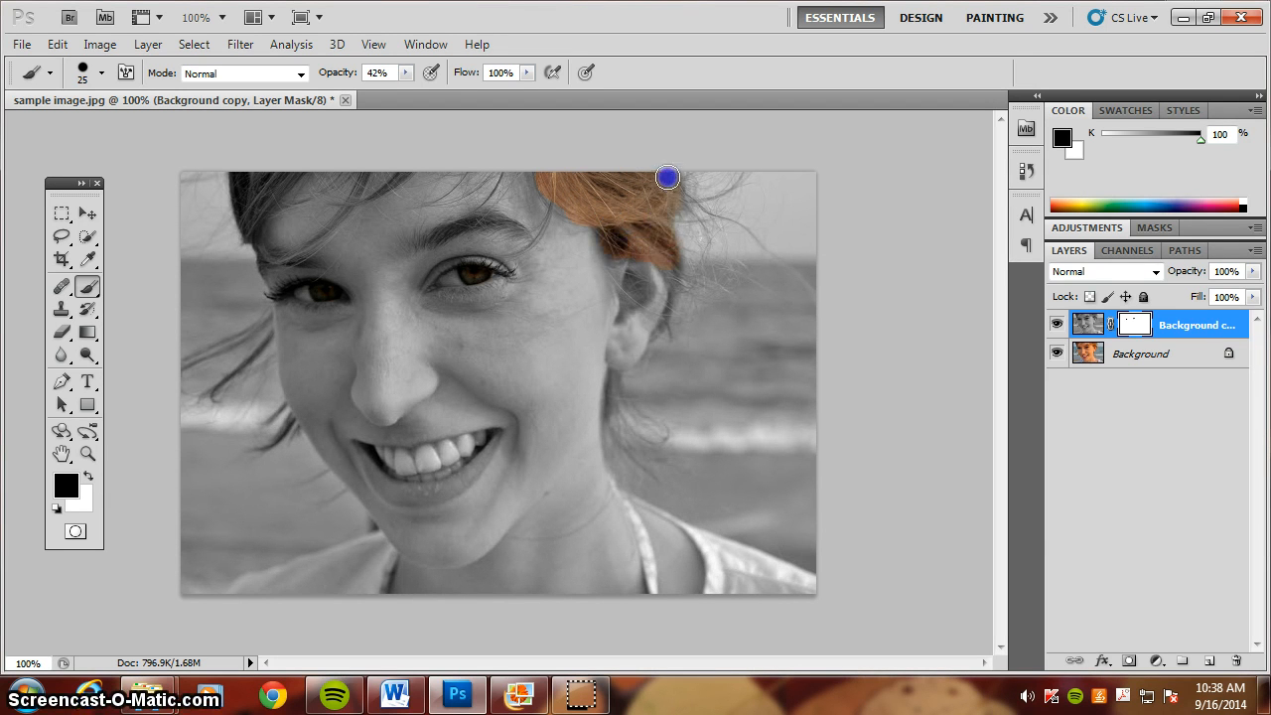
Shrink the brush to 2 px and trace the loose strands beside the colored hair on the mask to restore their color
key(ctrl+plus)
key(ctrl+plus)
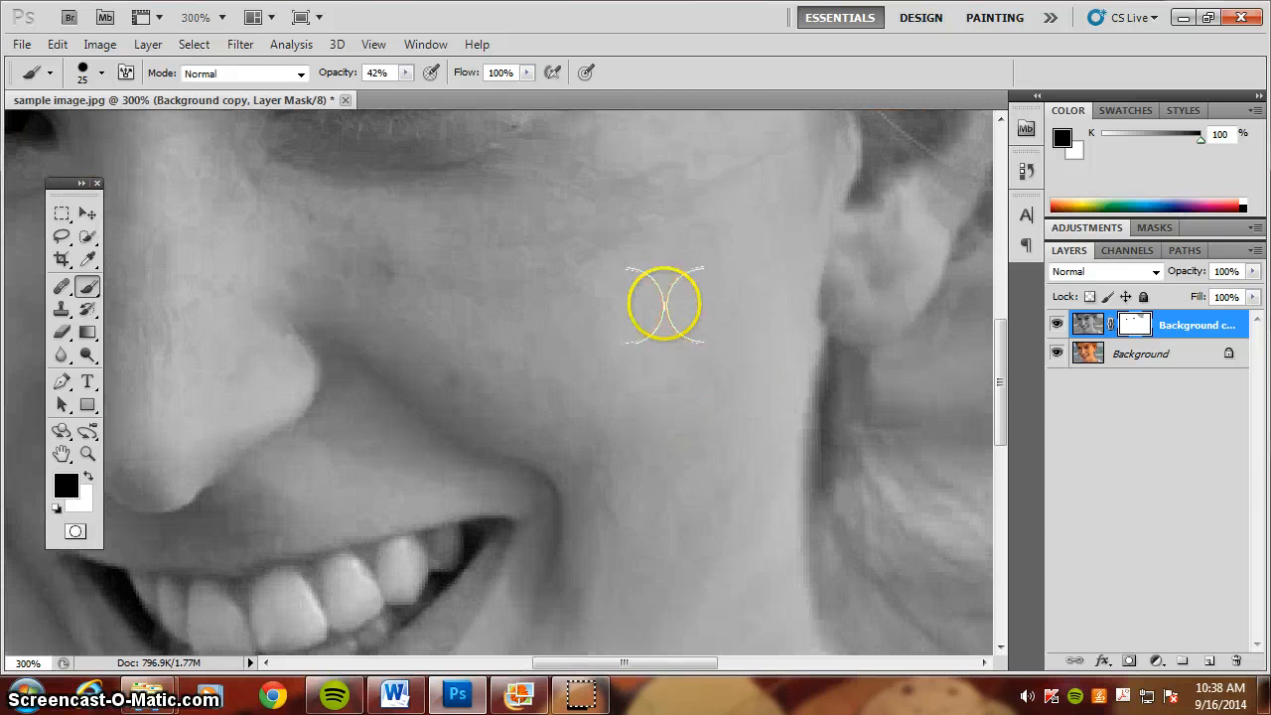
drag(579, 665, 655, 665)
scroll(689, 446, up, 4)
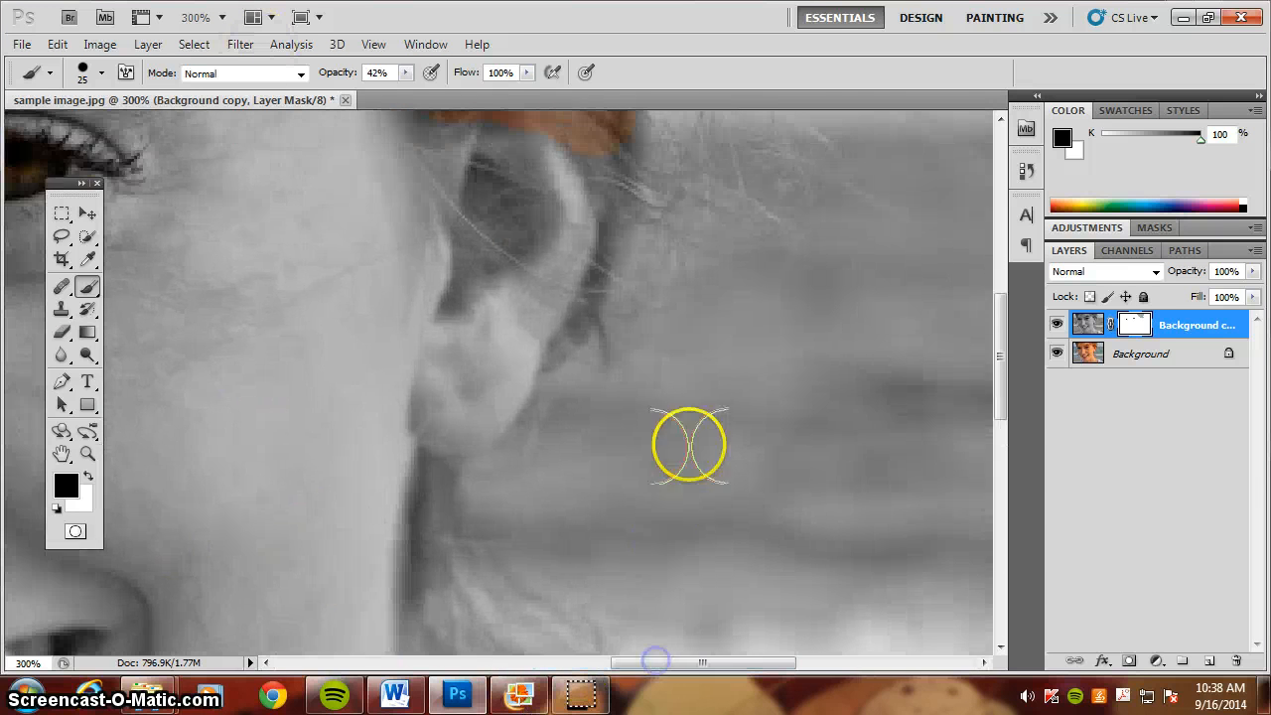
scroll(759, 296, up, 5)
key(bracketleft)
key(bracketleft)
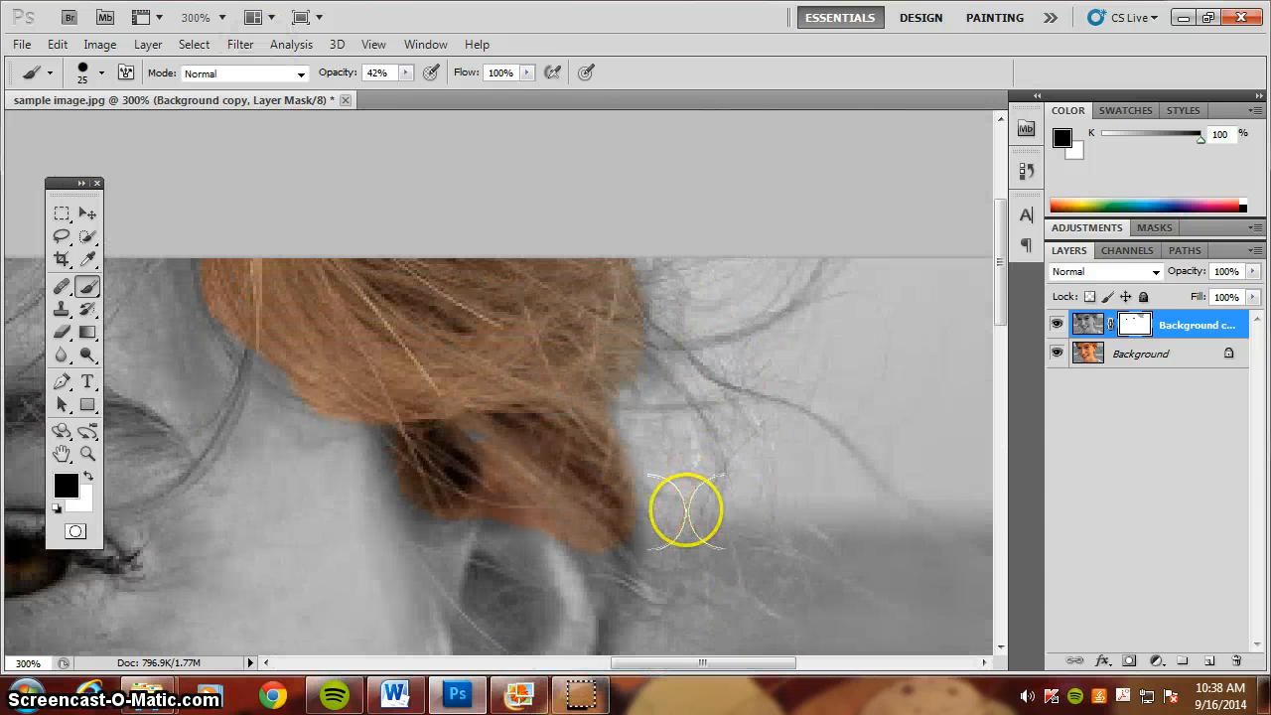
key(bracketleft)
key(bracketleft)
key(bracketleft)
key(bracketleft)
key(bracketleft)
key(bracketleft)
key(bracketleft)
key(bracketleft)
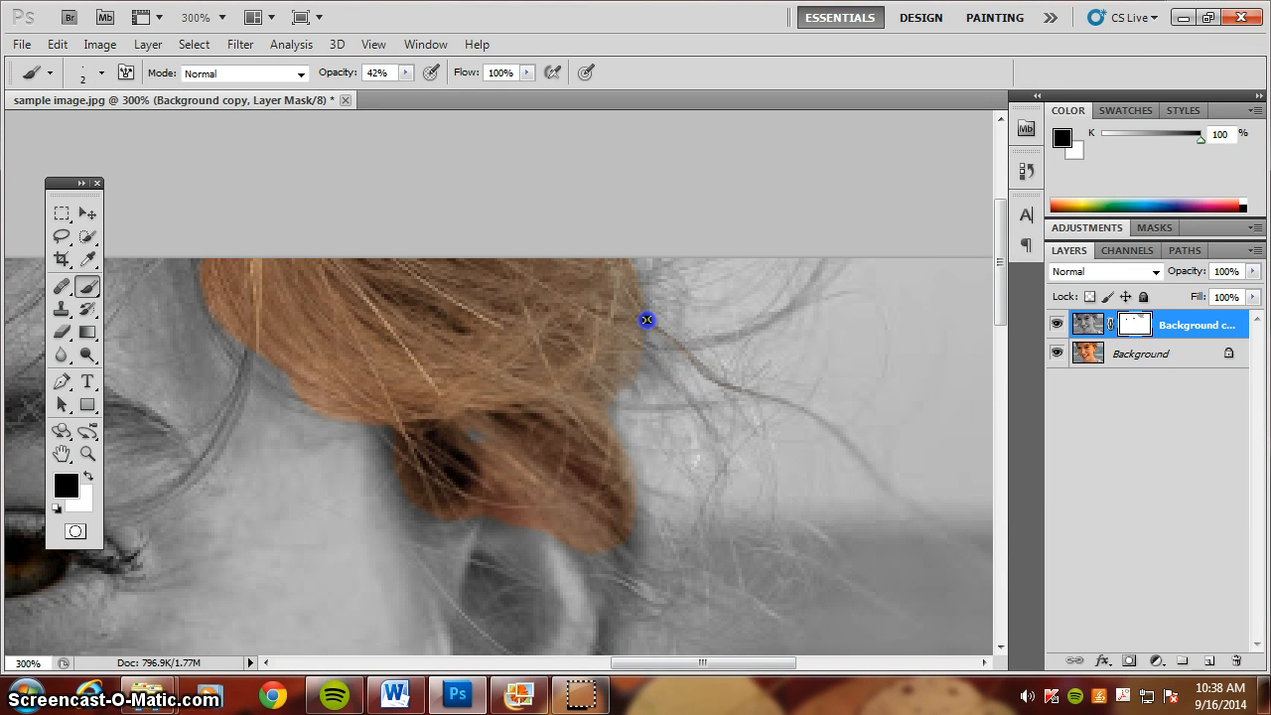
Replace the masked black-and-white copy with a fresh duplicate of the Background layer that carries an empty layer mask
key(ctrl+minus)
key(ctrl+minus)
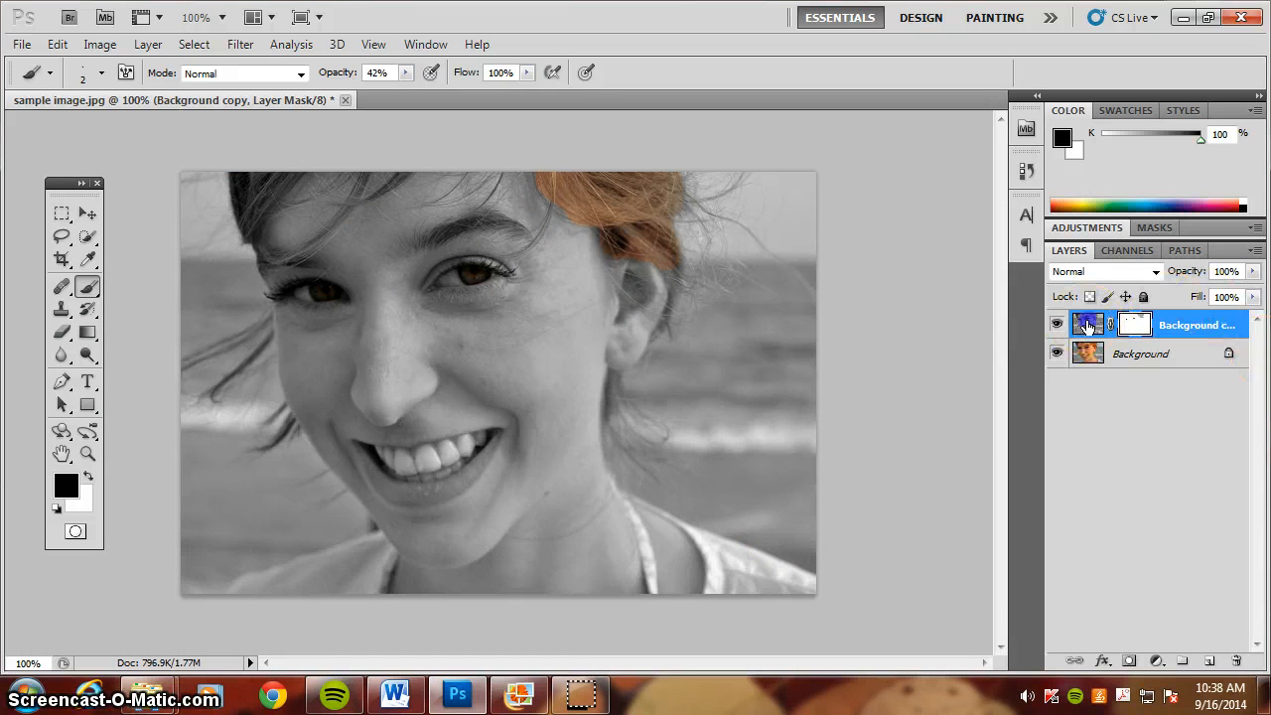
drag(1087, 326, 1243, 660)
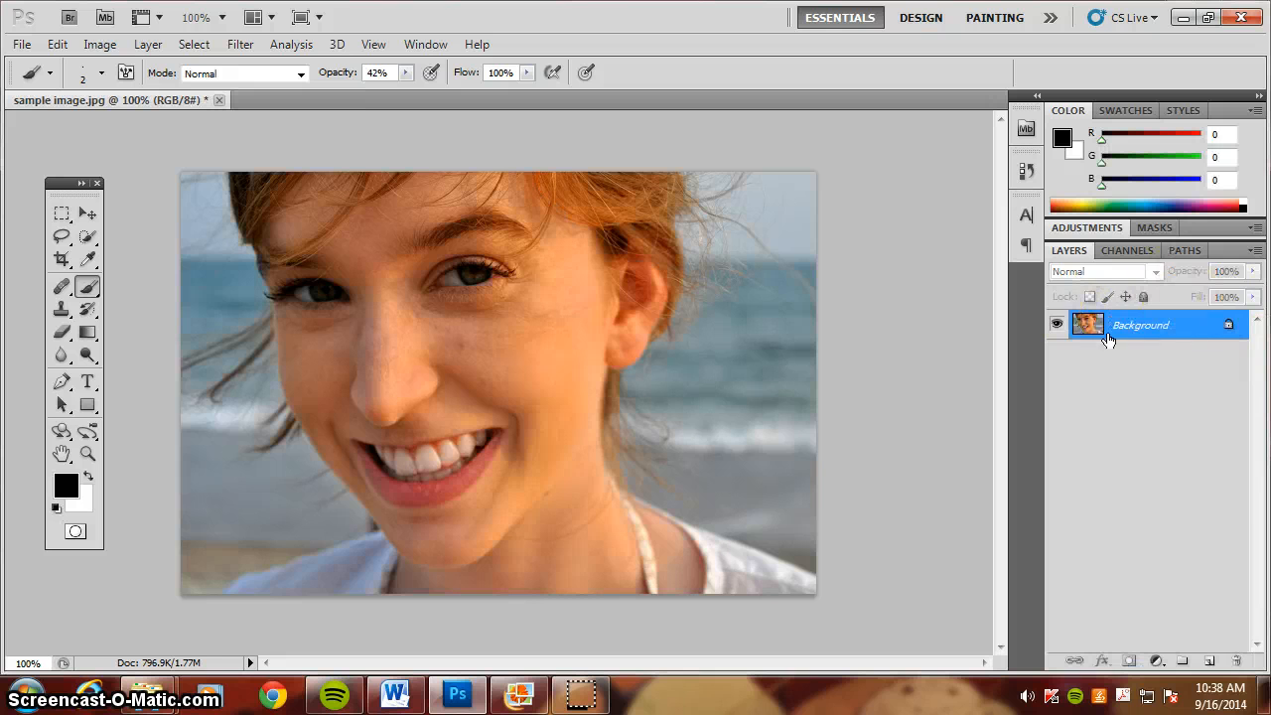
mouse_move(1134, 326)
mouse_down()
mouse_move(1181, 611)
mouse_move(1208, 656)
mouse_up()
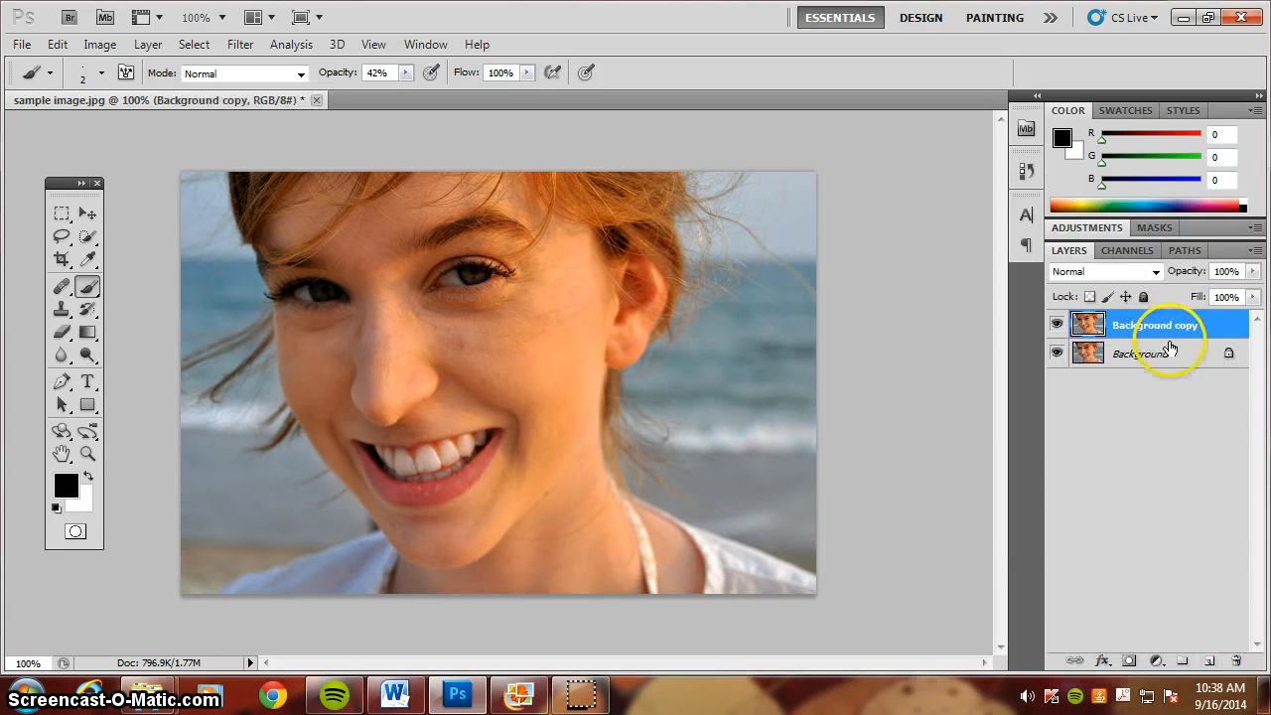
click(1130, 662)
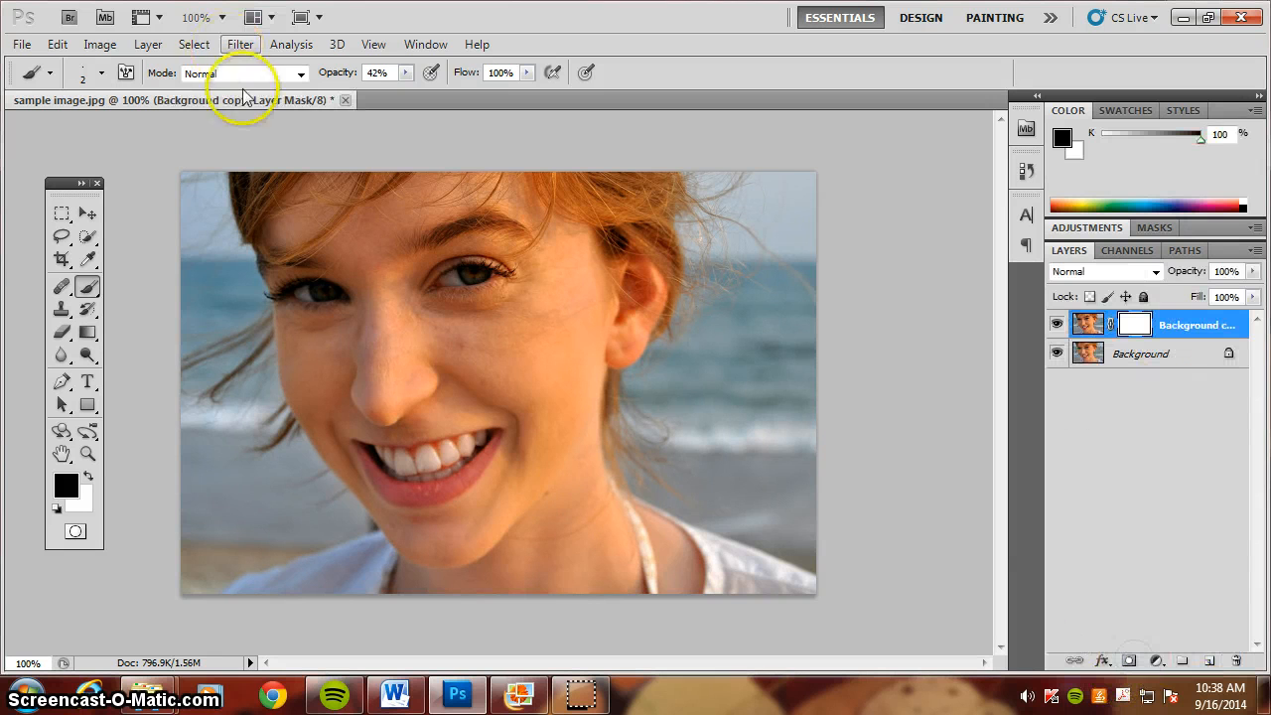
Apply the Glowing Edges filter from the Filter Gallery to the copy's image, raising its edge width and smoothness
click(1086, 327)
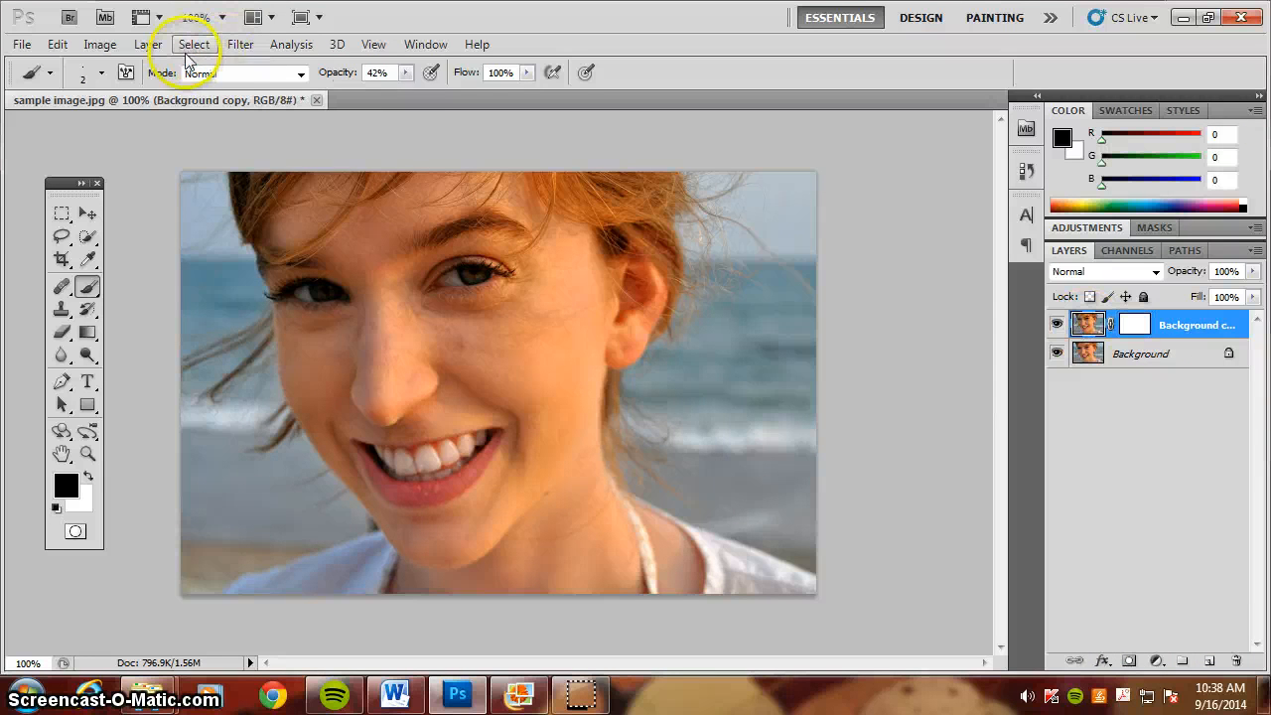
click(289, 45)
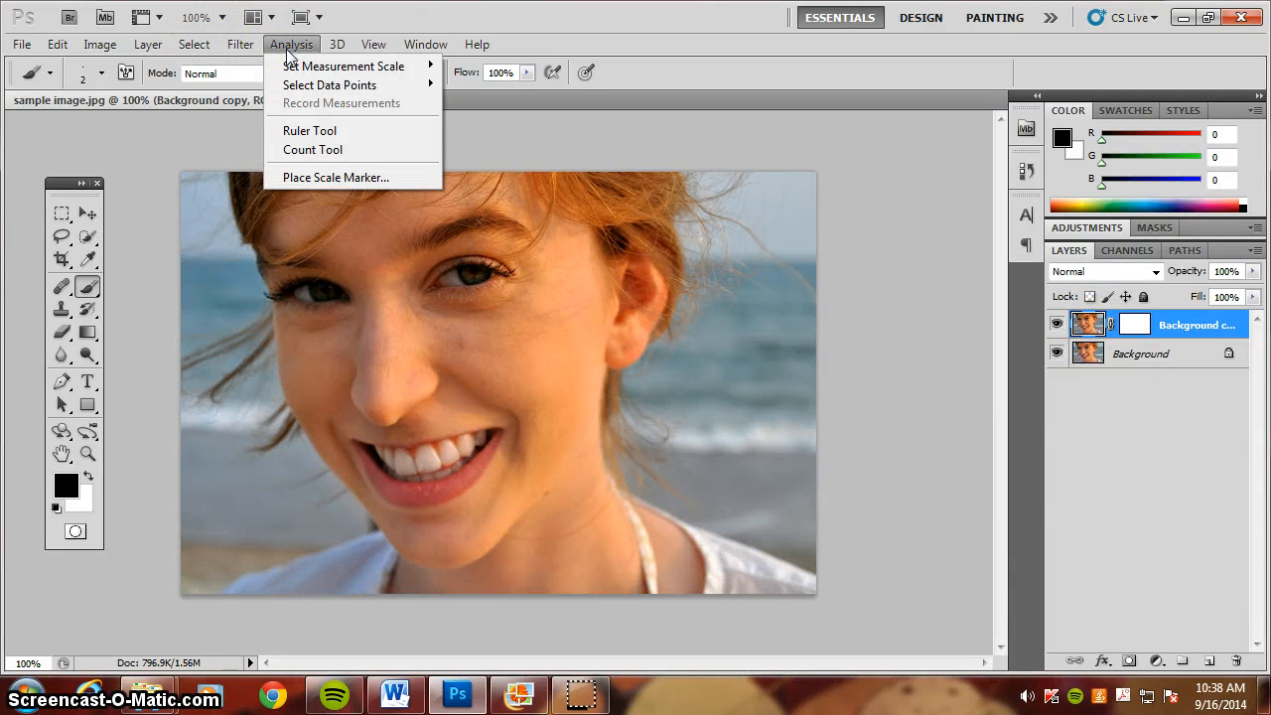
mouse_move(242, 48)
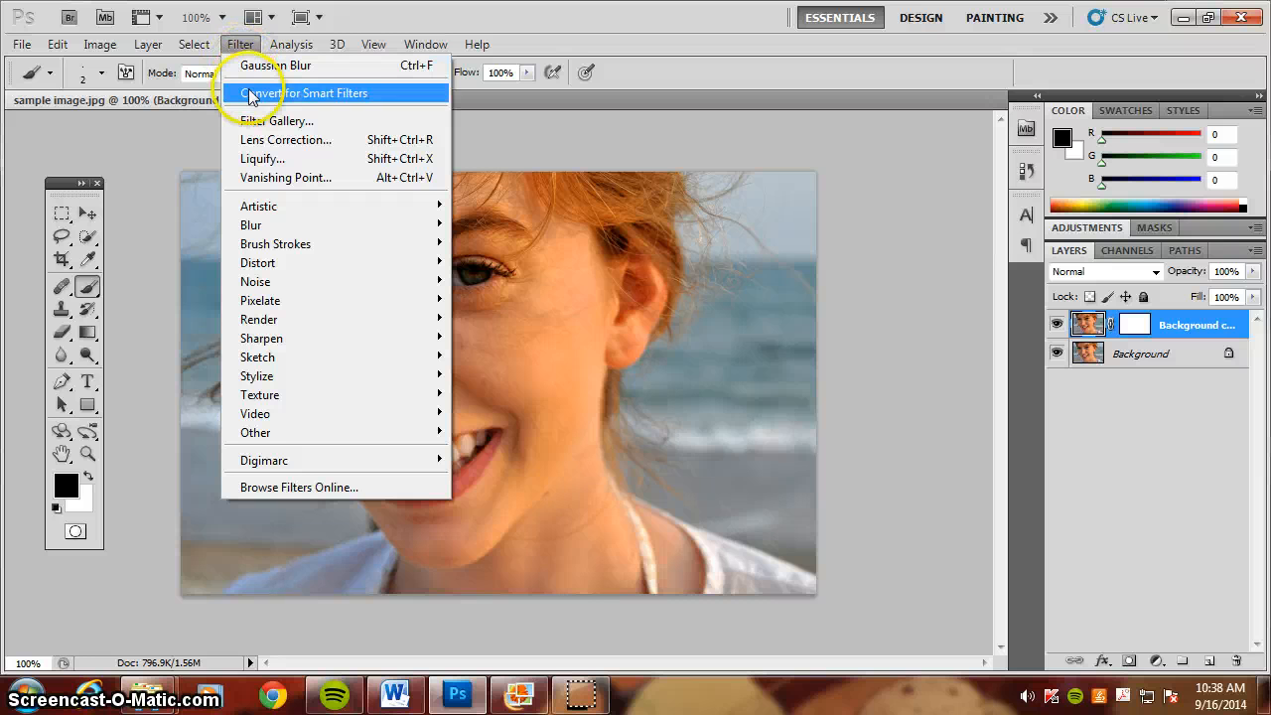
click(277, 121)
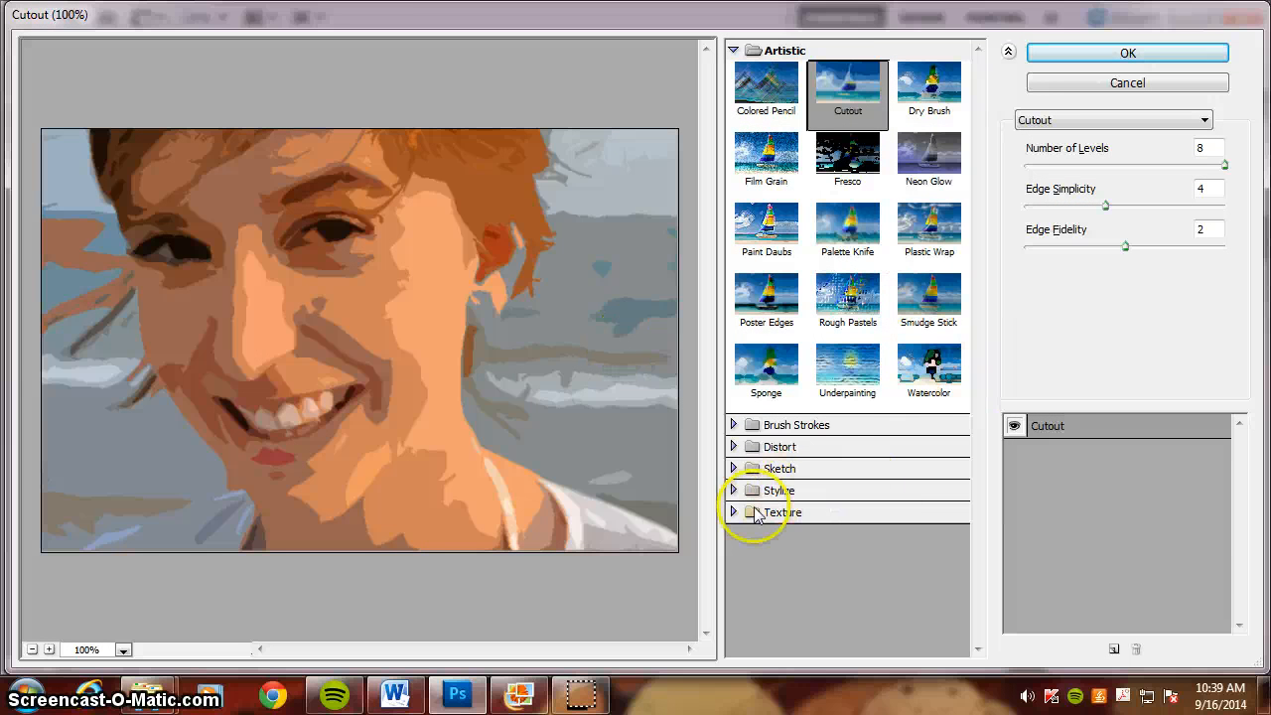
click(735, 491)
click(756, 531)
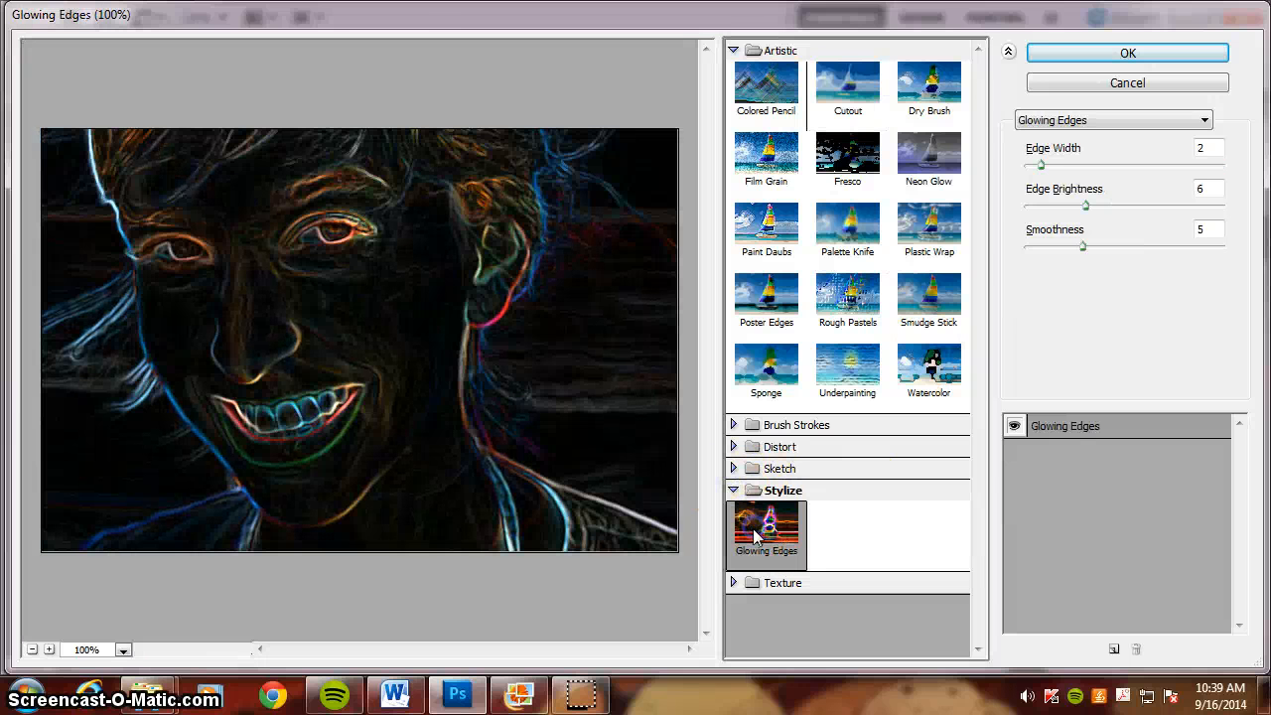
drag(1041, 166, 1089, 175)
drag(1087, 248, 1120, 216)
click(1125, 54)
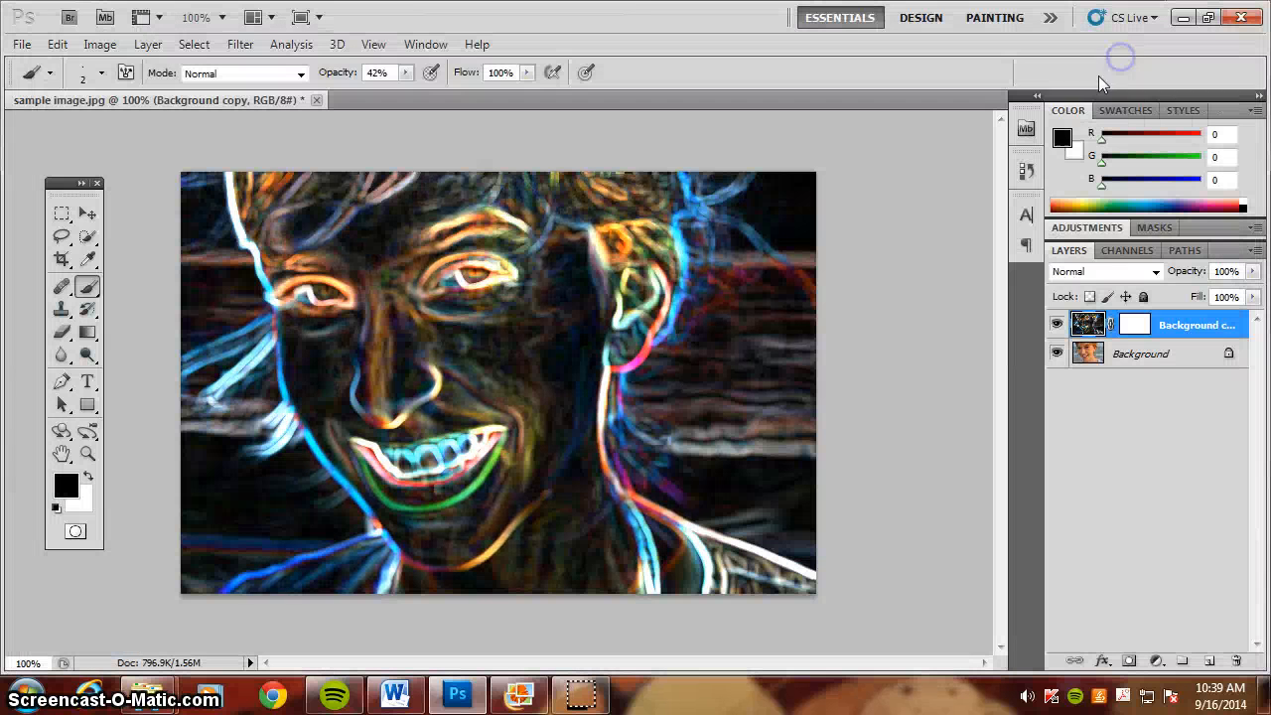
Target the copy's layer mask, enlarge the brush to 50 px and keep black as the foreground color
click(1136, 328)
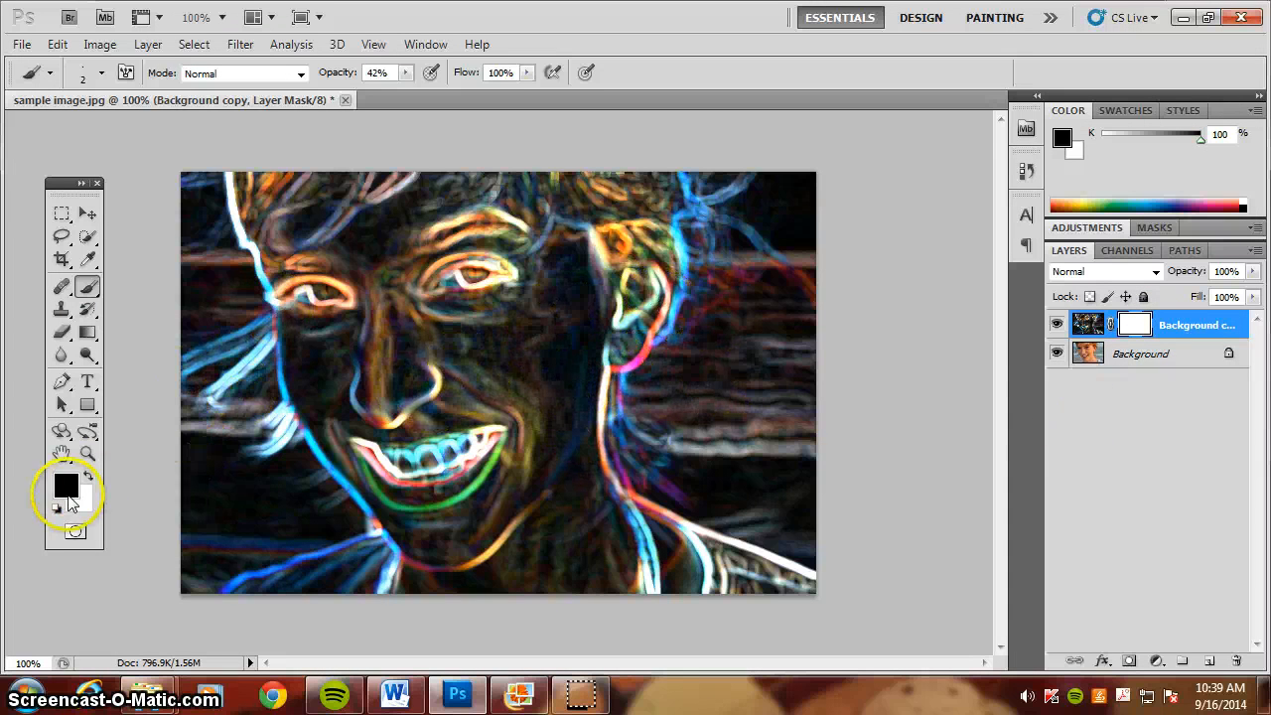
click(92, 476)
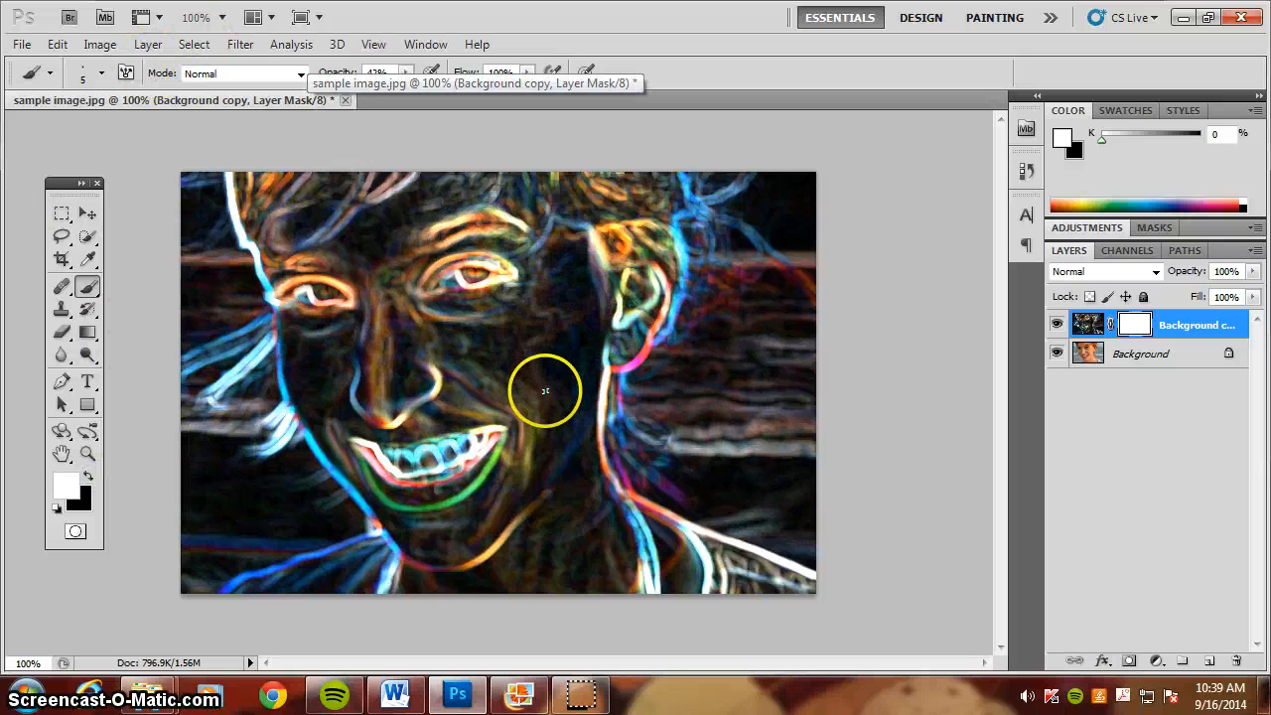
key(bracketright)
key(bracketright)
key(bracketright)
key(bracketright)
key(bracketright)
key(bracketright)
key(bracketright)
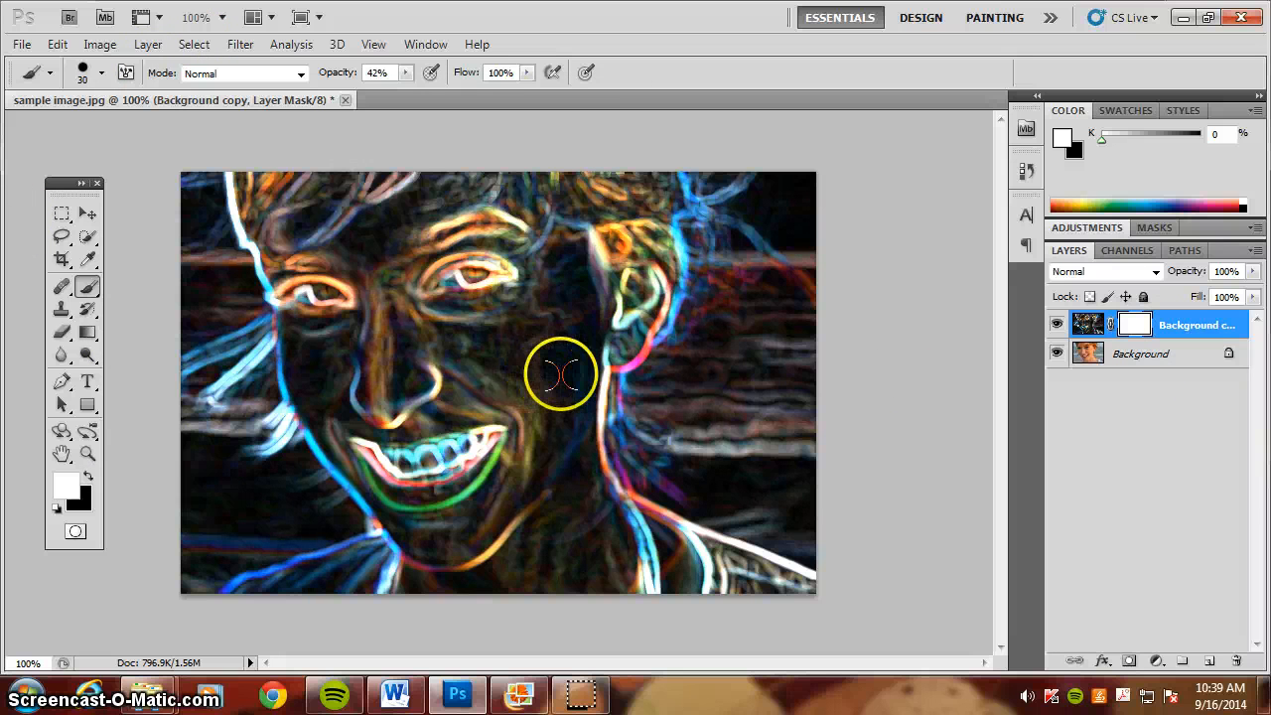
key(bracketright)
click(87, 477)
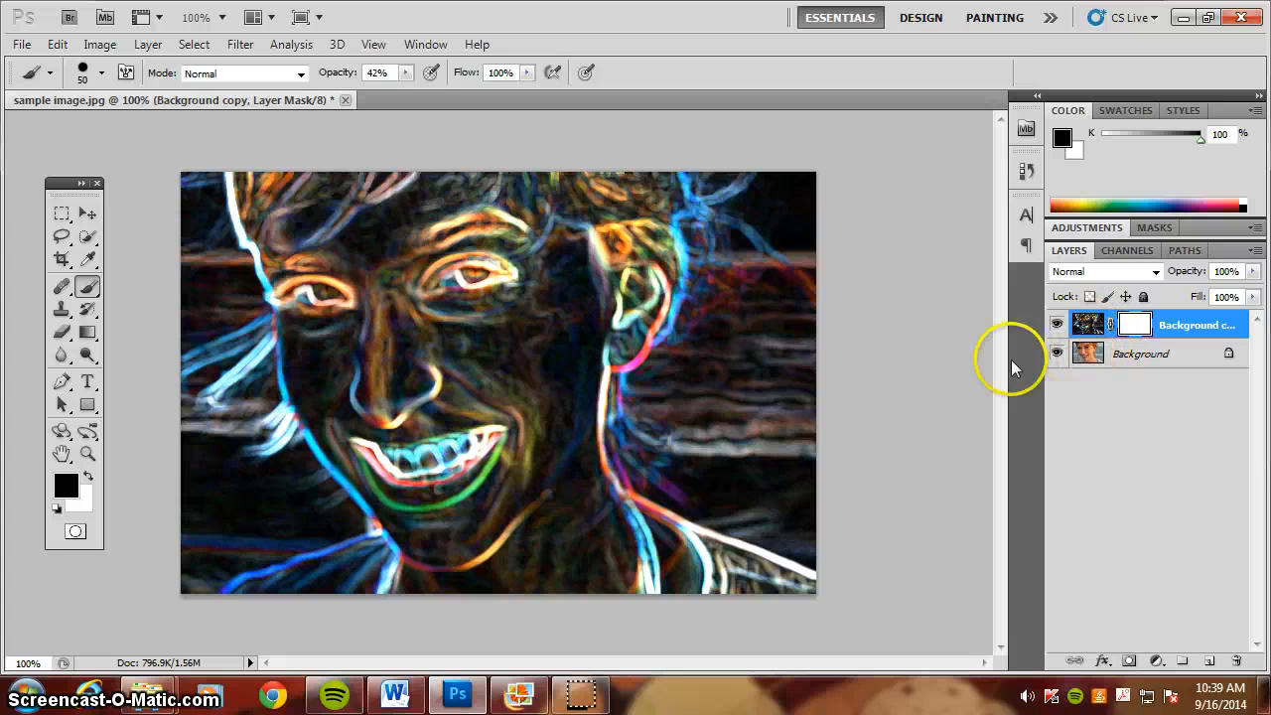
Paint black on the mask over the right-hand cheek, temple and nose up to the brow to reveal the original photo
click(585, 330)
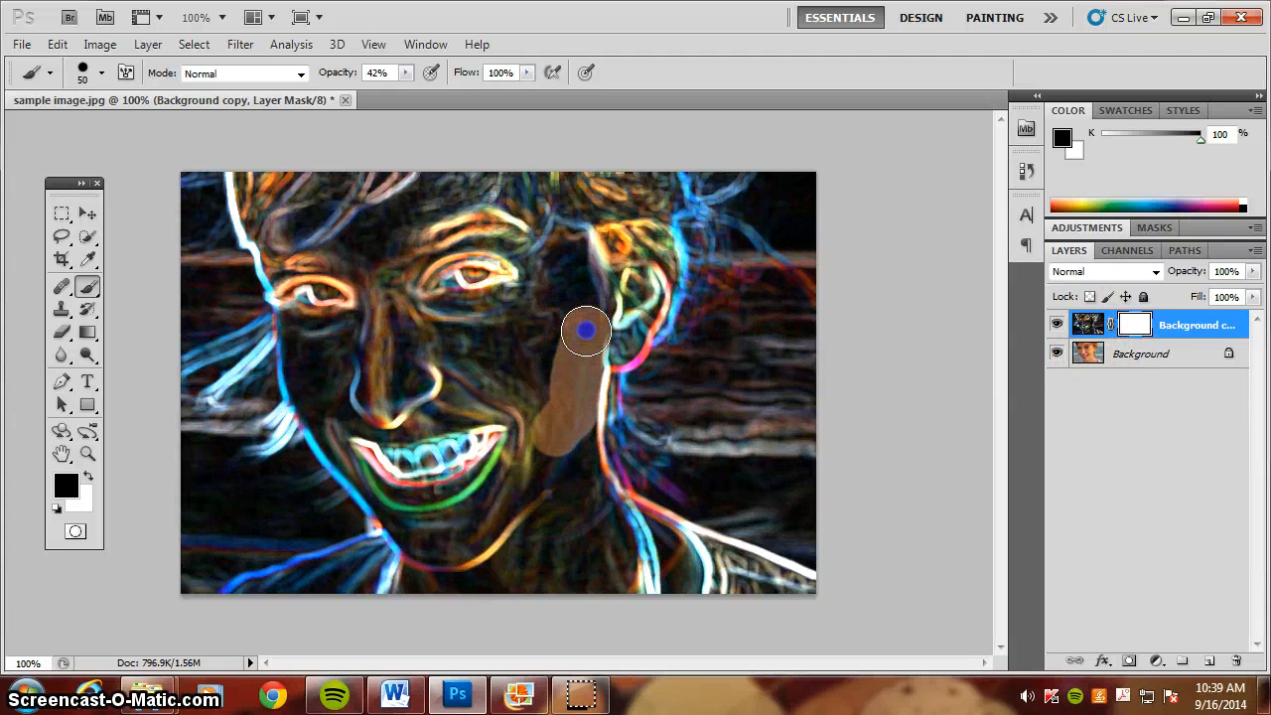
drag(492, 377, 466, 348)
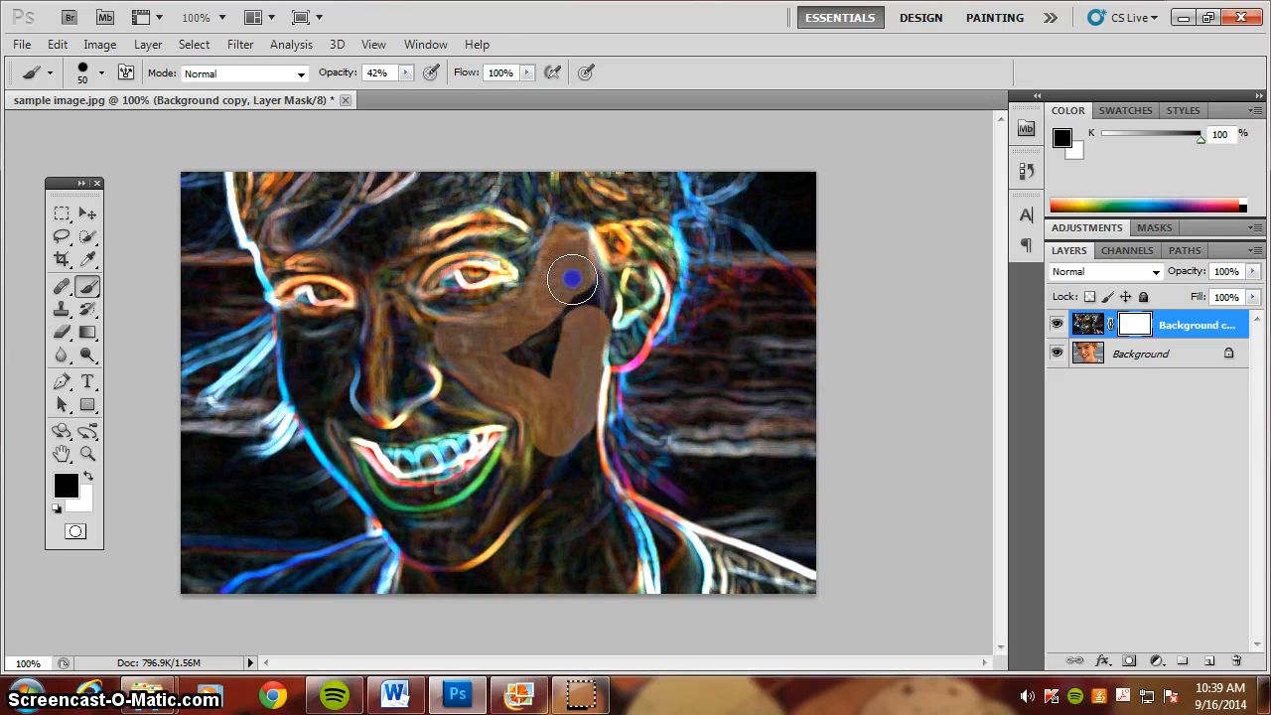
click(513, 356)
click(473, 354)
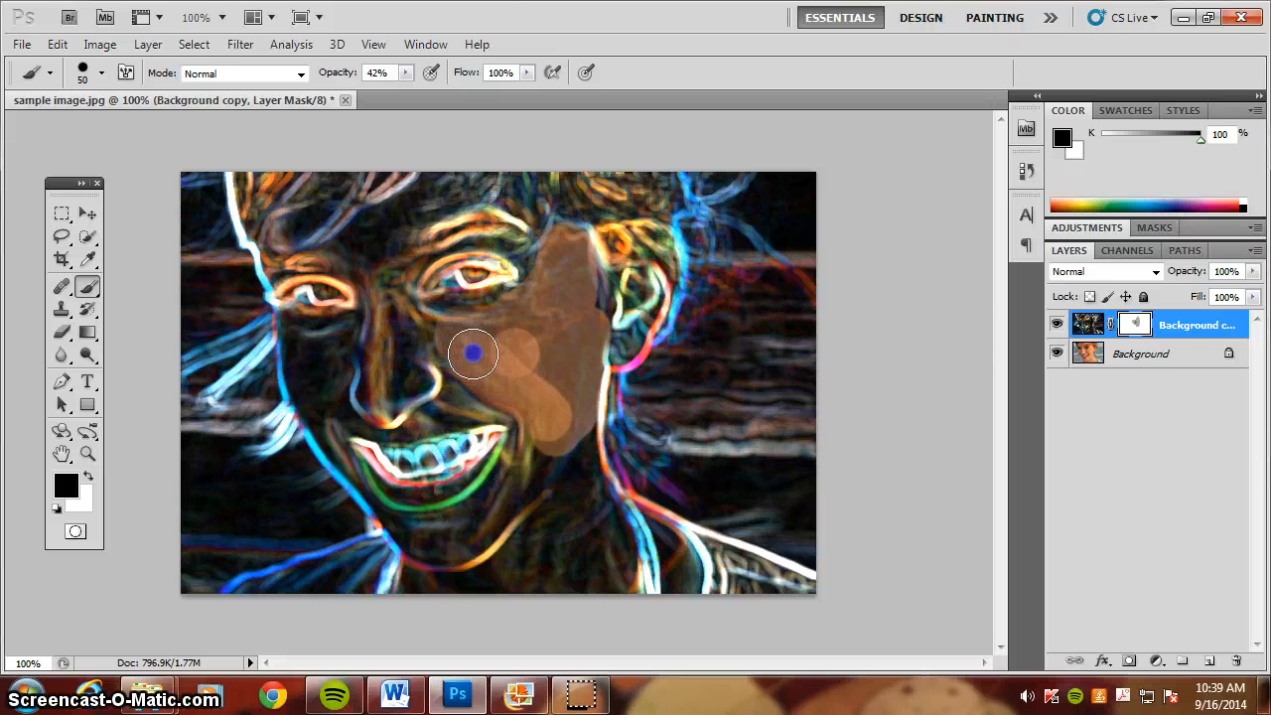
mouse_move(578, 397)
mouse_down()
mouse_move(529, 358)
mouse_move(545, 389)
mouse_move(455, 340)
mouse_move(514, 374)
mouse_up()
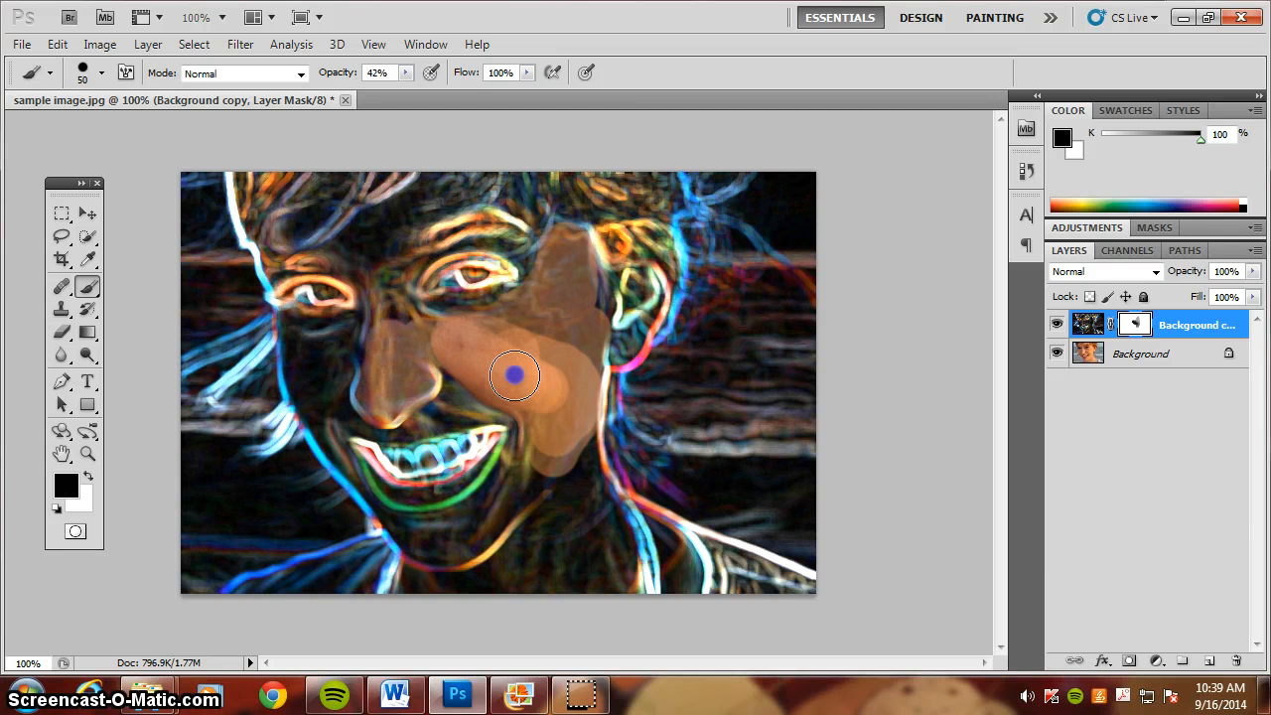
mouse_move(514, 374)
mouse_down()
mouse_move(388, 273)
mouse_move(406, 233)
mouse_up()
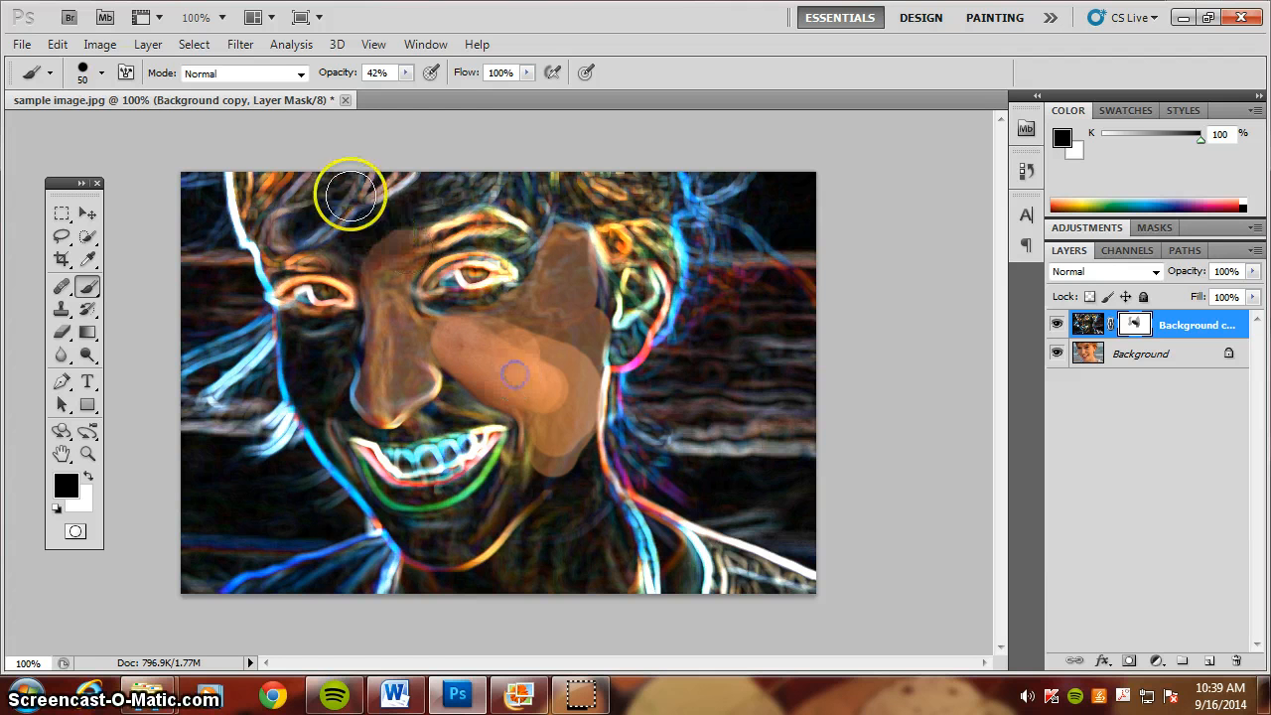
Switch to the 29 px textured speckle brush tip and enlarge it to 50 px
click(83, 73)
click(201, 304)
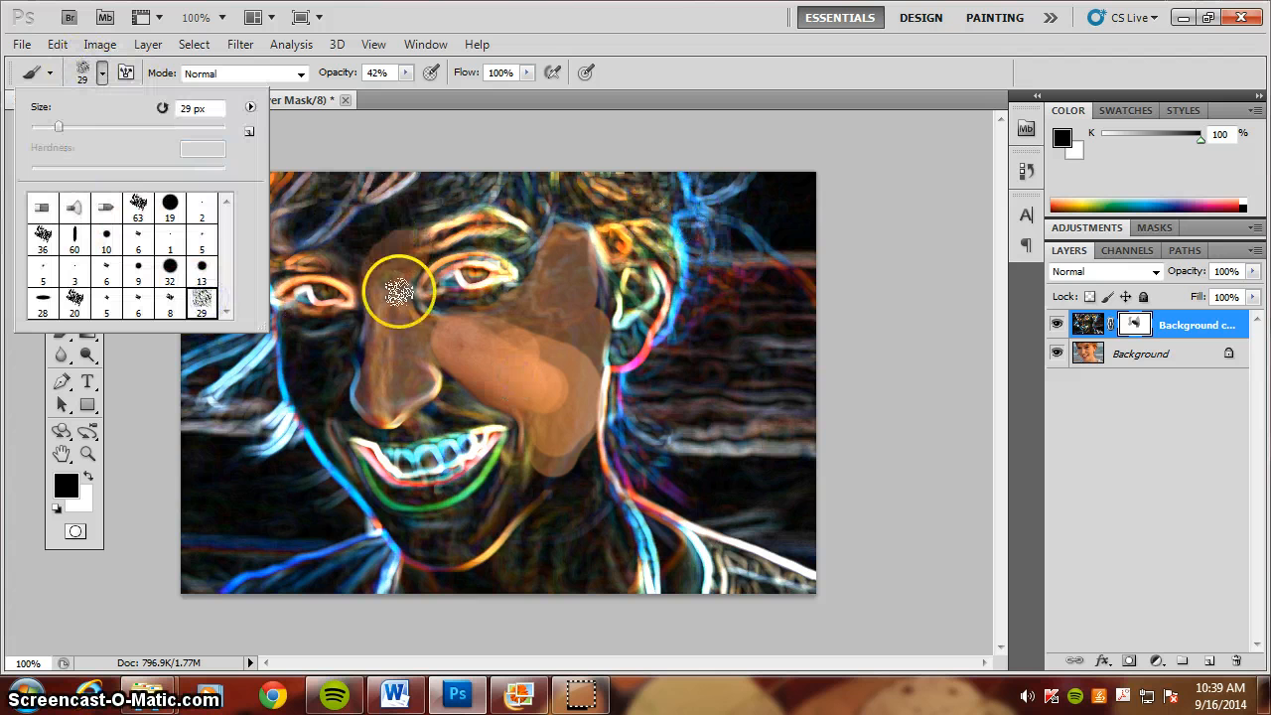
click(439, 209)
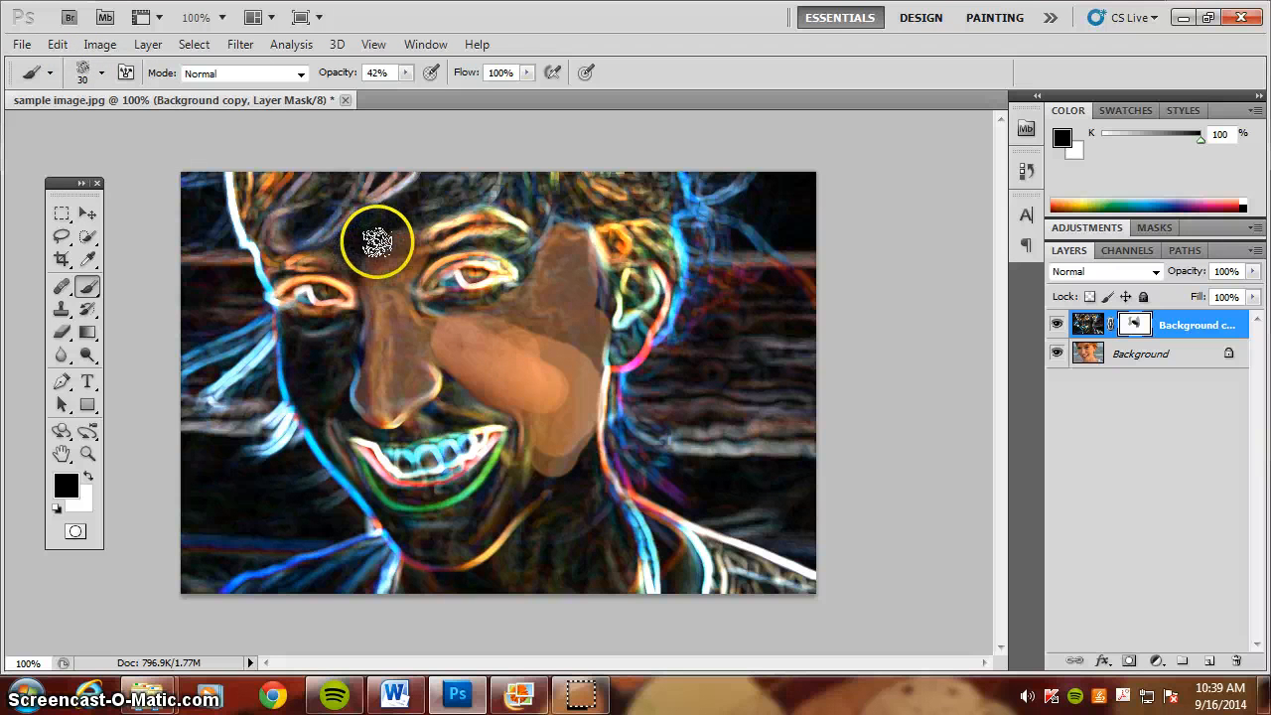
key(bracketright)
key(bracketright)
key(bracketright)
key(bracketright)
key(bracketright)
Paint black on the mask with the textured brush over the forehead, right-hand eye, cheek, jaw and neck to reveal the photo
mouse_move(345, 256)
mouse_down()
mouse_move(440, 219)
mouse_move(566, 220)
mouse_move(584, 310)
mouse_up()
mouse_move(502, 201)
mouse_down()
mouse_move(384, 201)
mouse_move(310, 218)
mouse_up()
mouse_move(420, 228)
mouse_down()
mouse_move(499, 254)
mouse_move(506, 284)
mouse_move(556, 272)
mouse_move(430, 278)
mouse_move(576, 289)
mouse_move(539, 329)
mouse_move(590, 249)
mouse_move(593, 347)
mouse_move(499, 308)
mouse_move(446, 321)
mouse_move(581, 373)
mouse_move(582, 471)
mouse_move(612, 556)
mouse_move(547, 510)
mouse_move(423, 582)
mouse_move(595, 531)
mouse_move(595, 510)
mouse_move(695, 594)
mouse_move(571, 437)
mouse_move(594, 582)
mouse_move(564, 516)
mouse_move(471, 585)
mouse_move(406, 581)
mouse_move(494, 357)
mouse_move(524, 415)
mouse_move(406, 403)
mouse_move(468, 341)
mouse_move(440, 361)
mouse_move(528, 437)
mouse_move(493, 573)
mouse_move(523, 461)
mouse_move(412, 539)
mouse_move(539, 480)
mouse_move(431, 447)
mouse_move(615, 347)
mouse_up()
drag(547, 394, 577, 472)
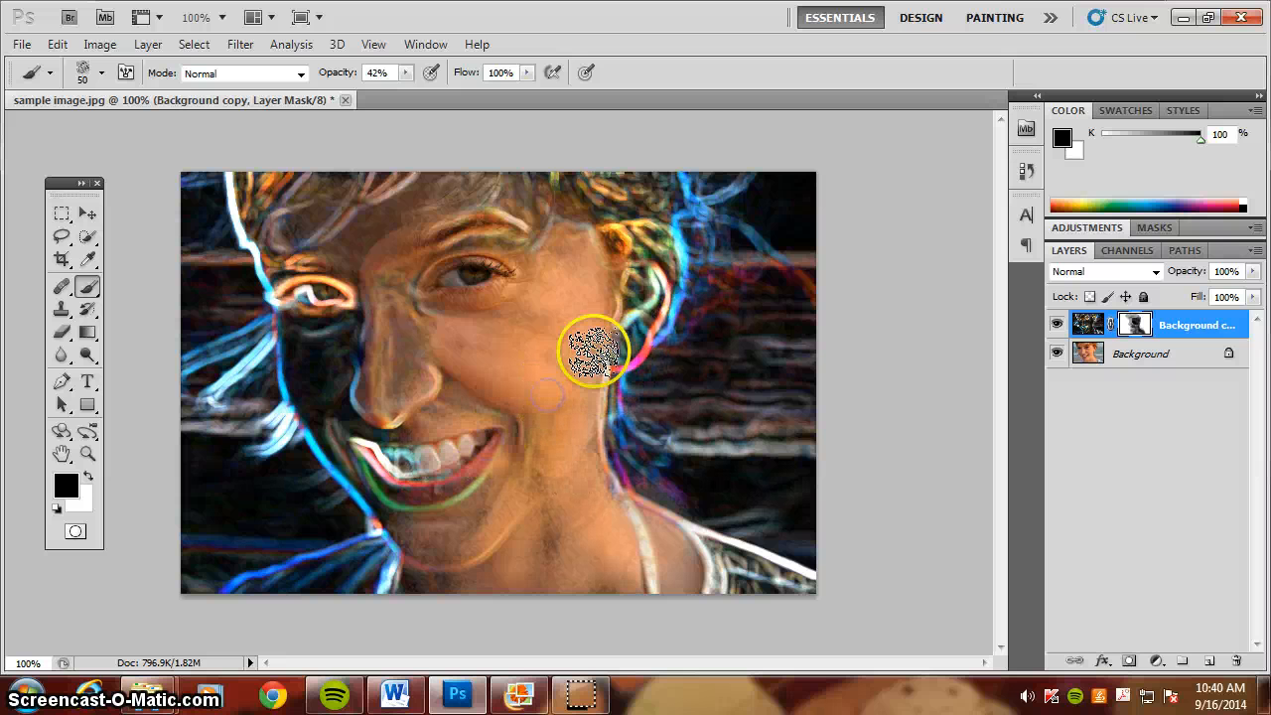
mouse_move(589, 353)
mouse_down()
mouse_move(604, 338)
mouse_move(591, 490)
mouse_move(630, 567)
mouse_move(596, 530)
mouse_up()
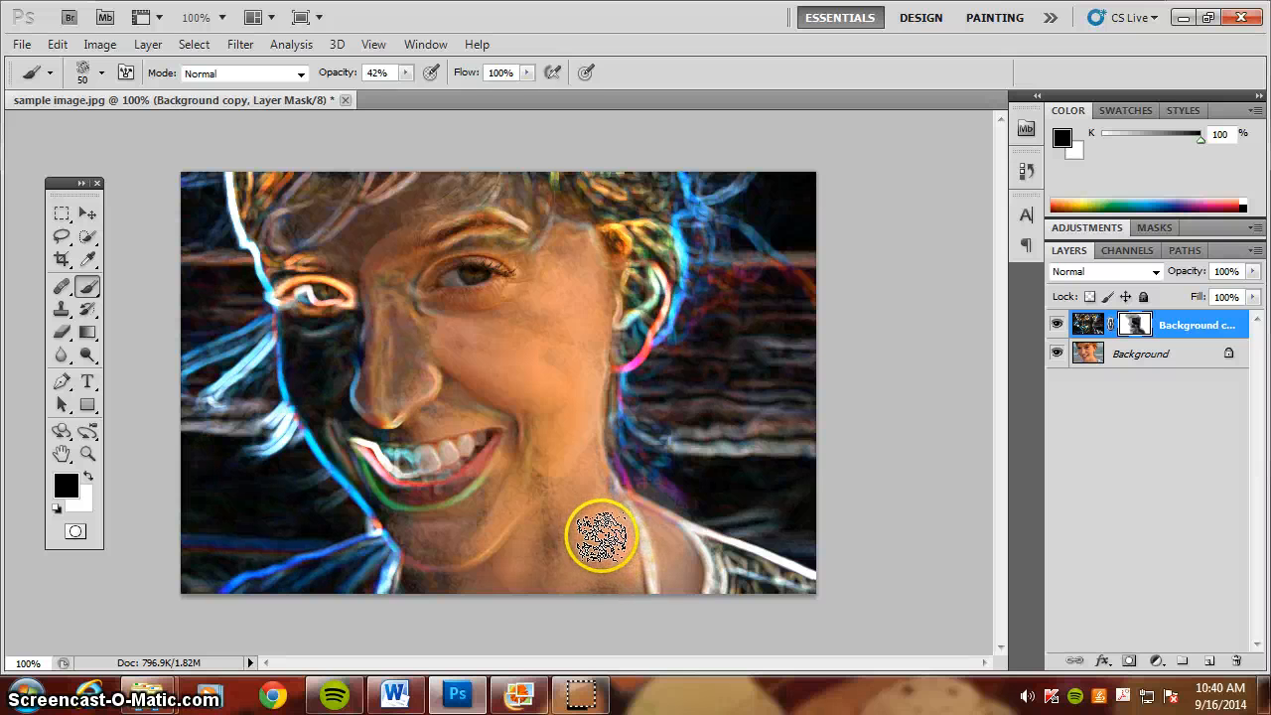